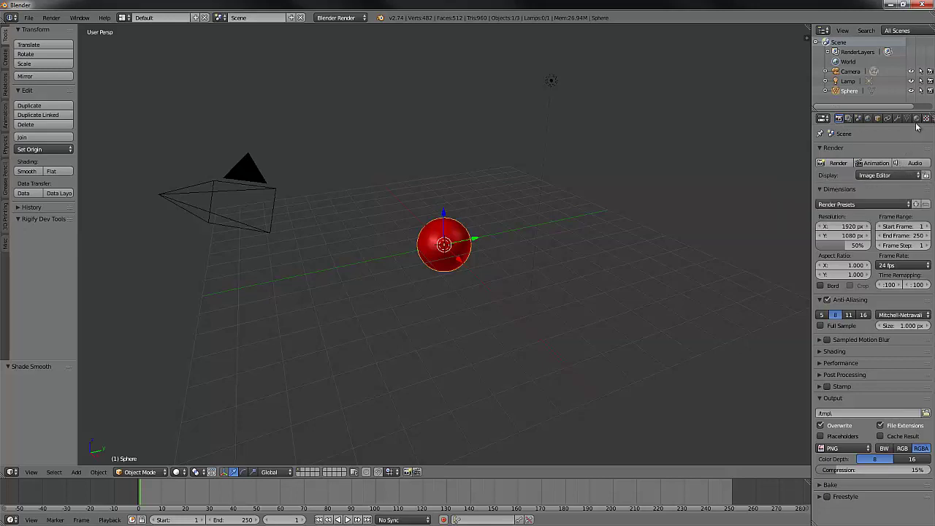
Step: Show the sphere's material settings and split the 3D view, making the second area a UV/Image Editor that displays the rendered scene
click(917, 119)
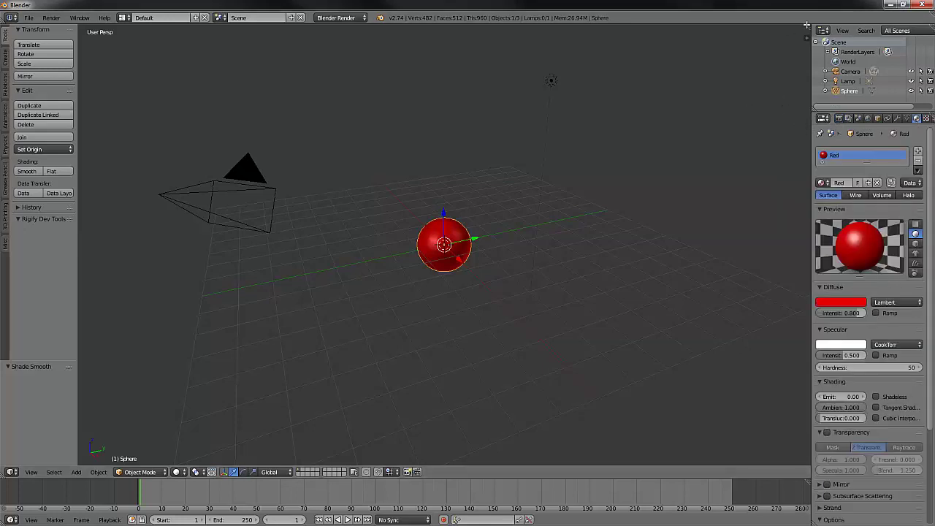
drag(807, 28, 436, 37)
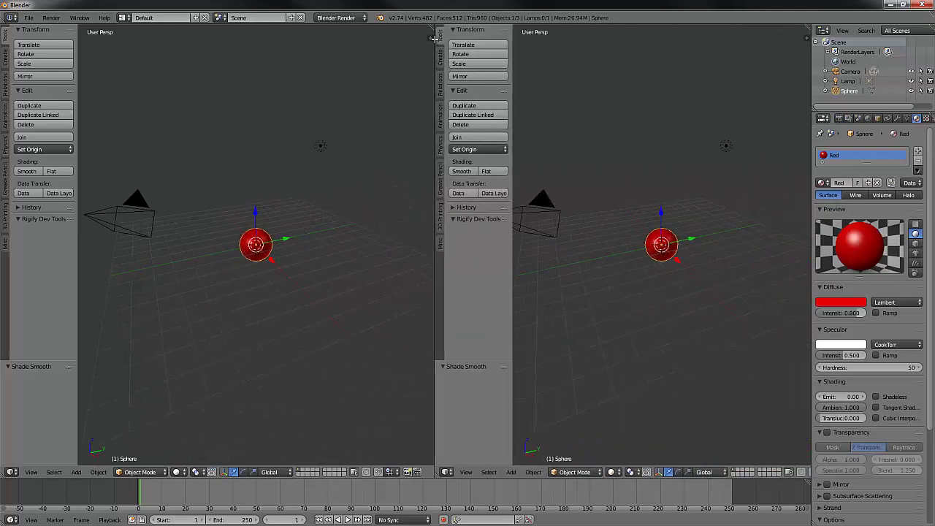
click(446, 473)
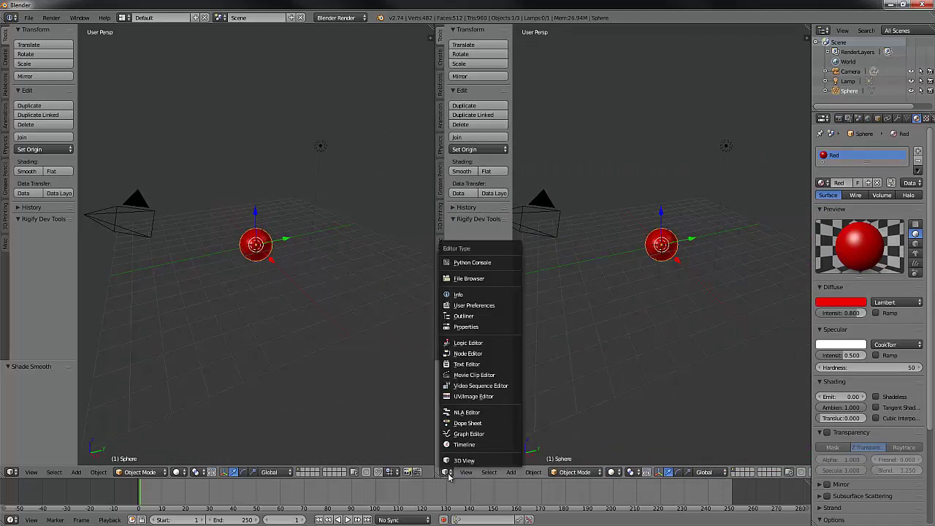
click(473, 397)
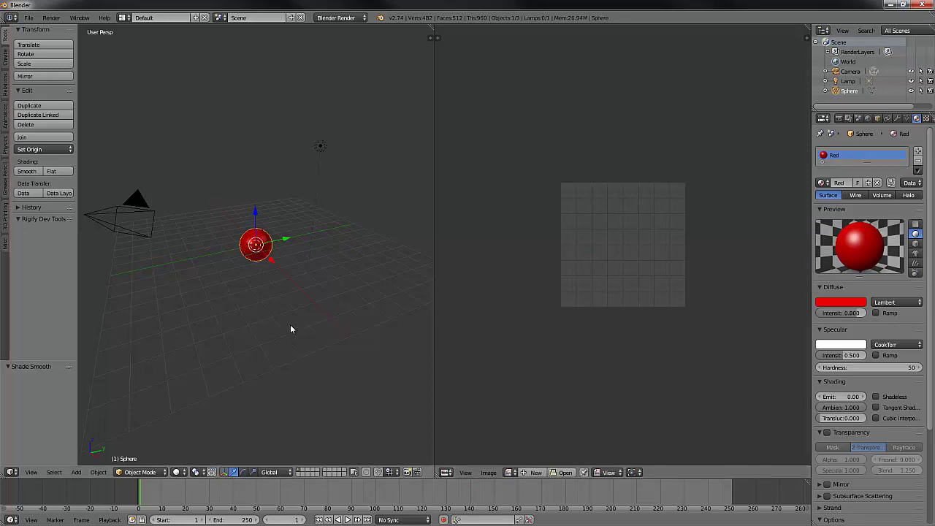
key(F12)
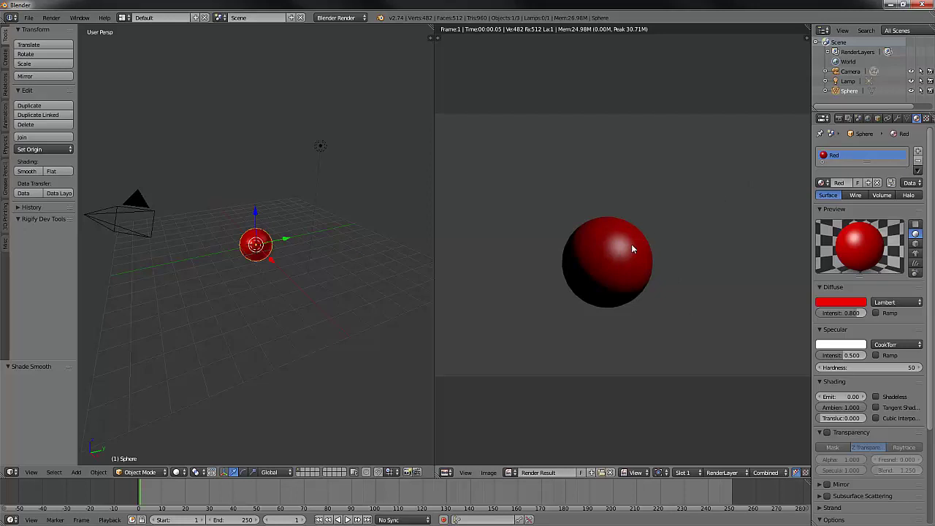
Step: Try a cyan specular colour with red at 0, and restore it to white by returning red to 1
click(842, 345)
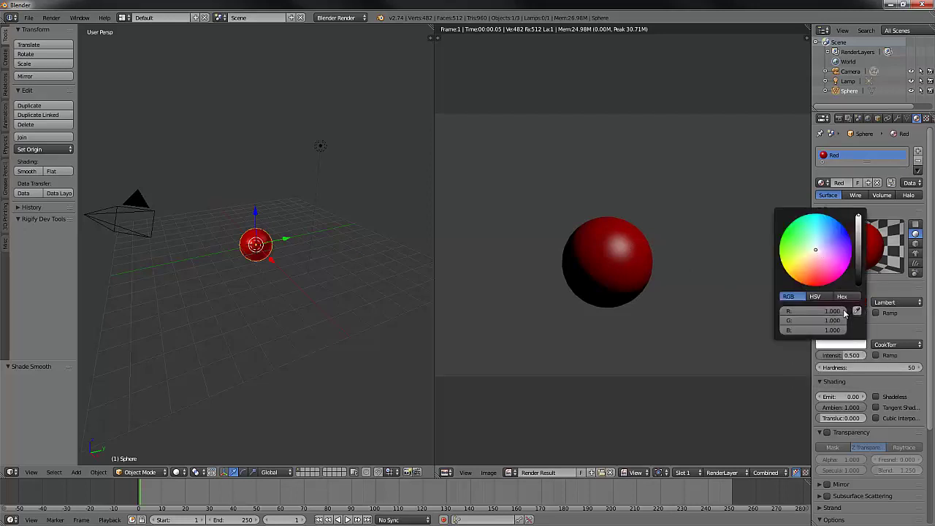
drag(846, 313, 754, 315)
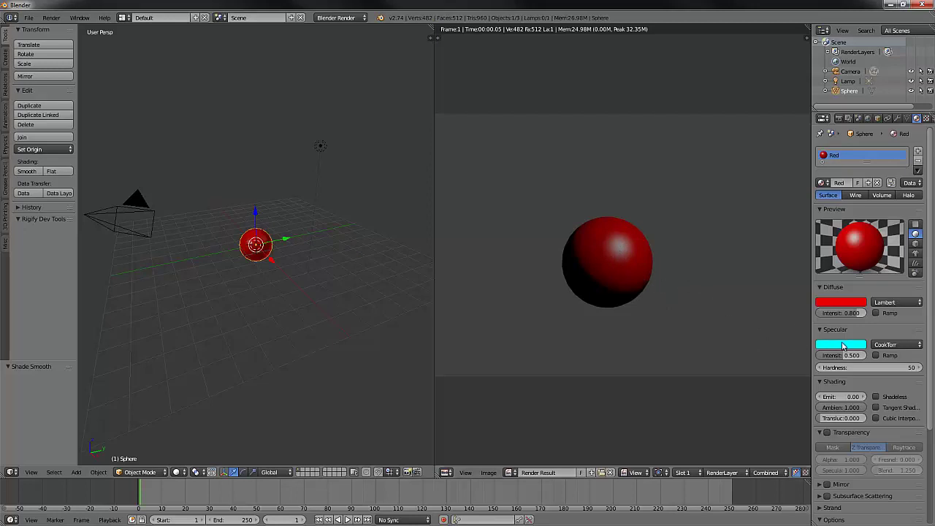
click(844, 348)
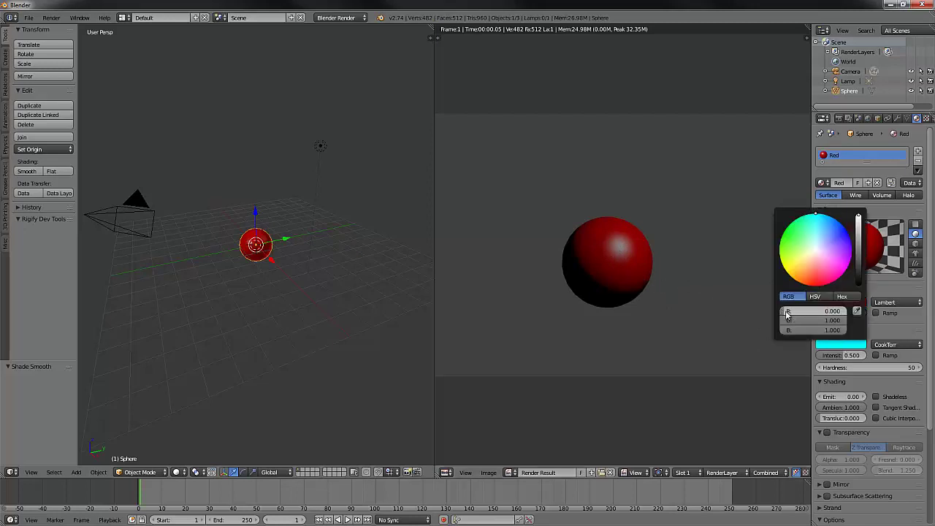
drag(788, 314, 868, 312)
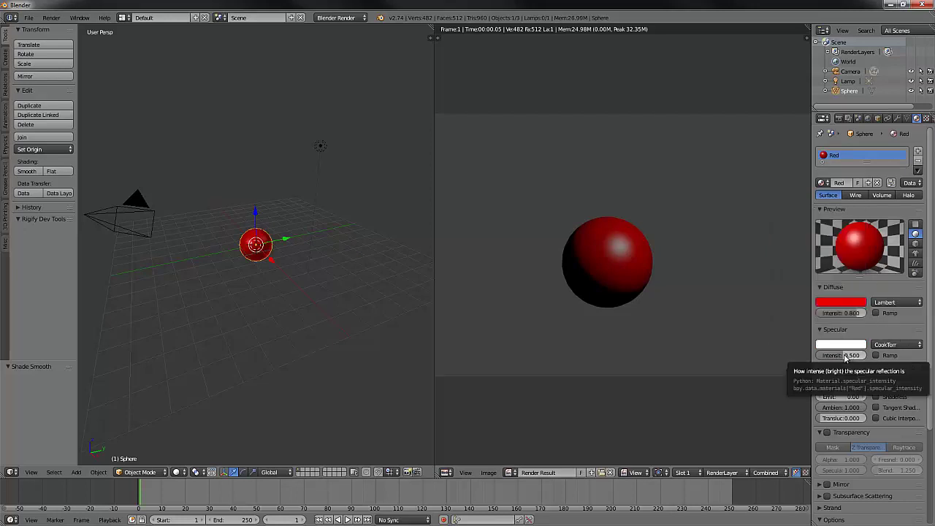
Step: Set the material's specular intensity to 0 and diffuse intensity to 1, and render the sphere
drag(847, 356, 809, 357)
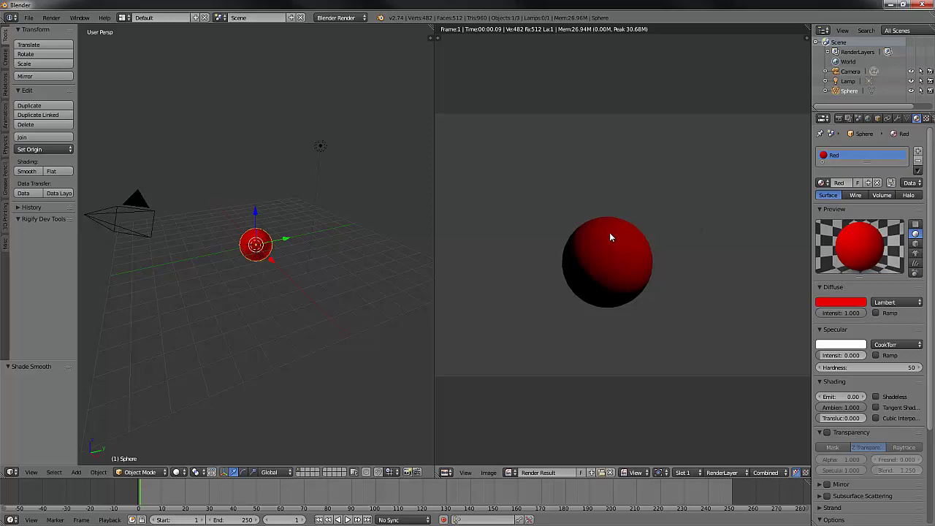
key(F12)
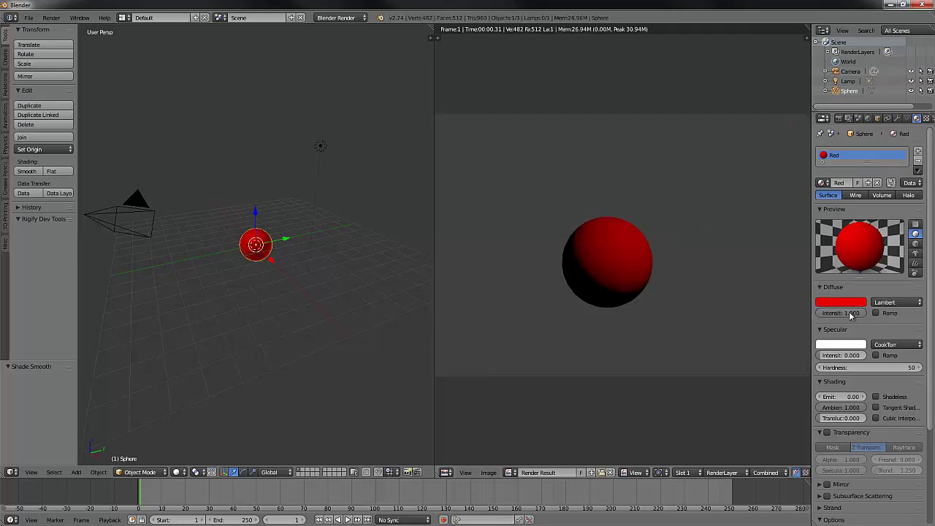
Step: Lower the Red material's diffuse intensity to 0.1 and render the sphere
drag(858, 312, 792, 323)
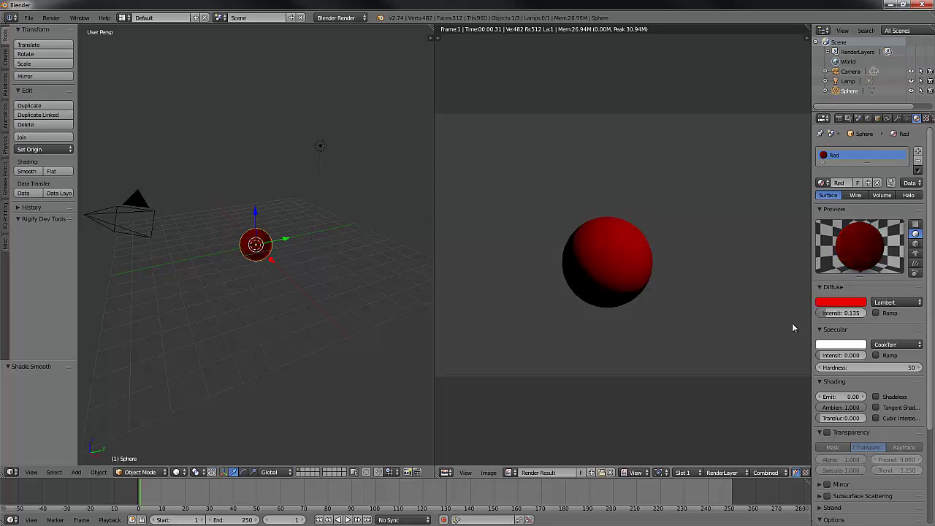
click(851, 313)
text(0.1)
key(Return)
key(F12)
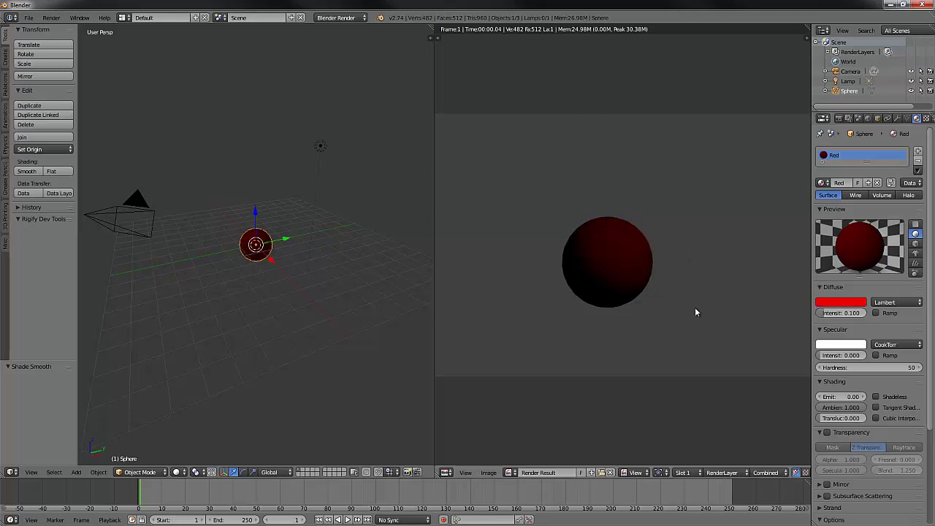
Step: Set the Red material's diffuse intensity to 0.8 and render the sphere again
click(826, 314)
text(0.8)
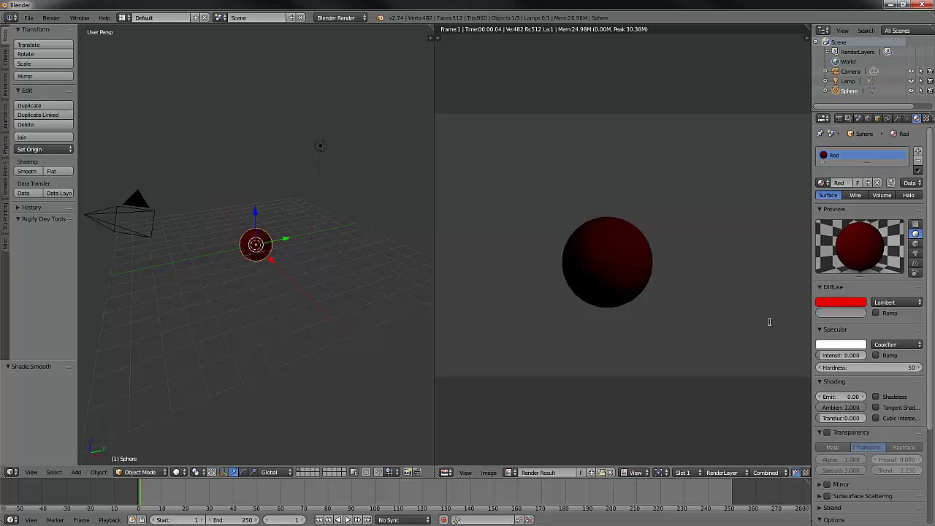
key(Return)
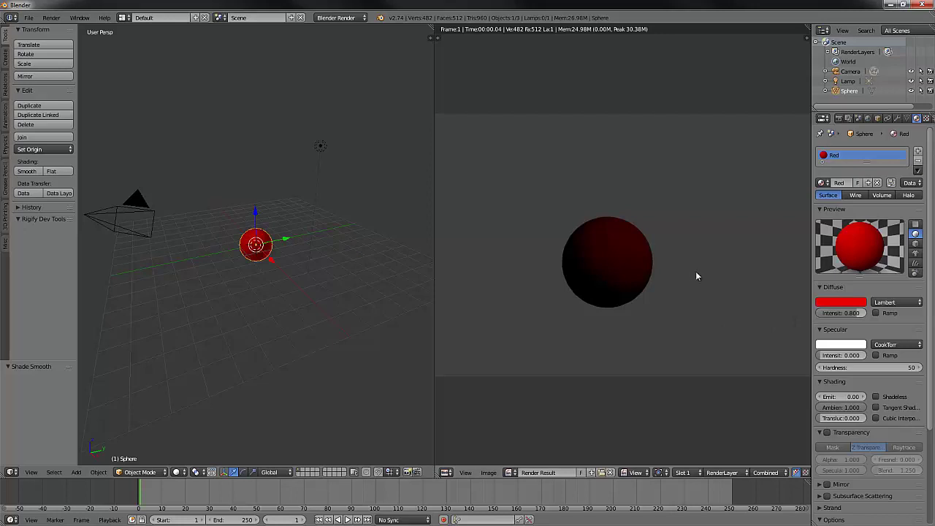
key(F12)
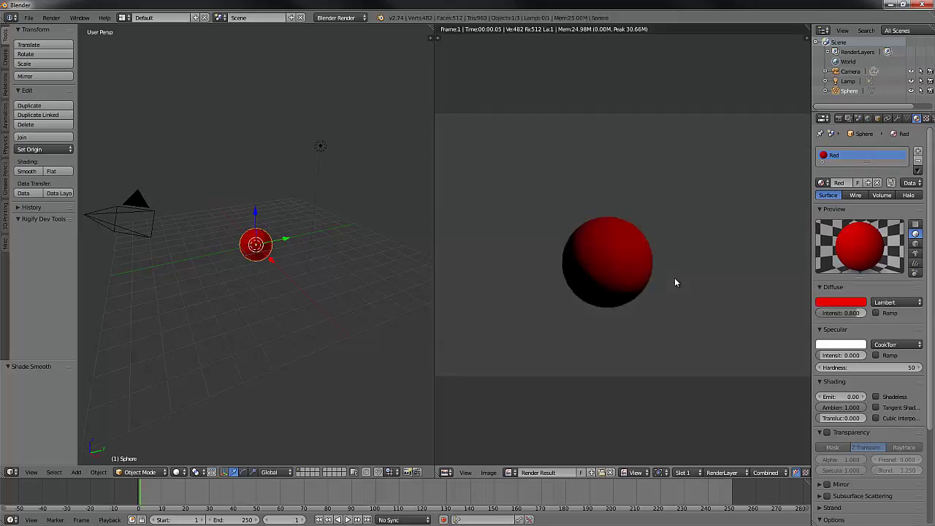
Step: Switch the diffuse shader to Oren-Nayar, set its roughness to 1.5 and render the sphere
click(920, 303)
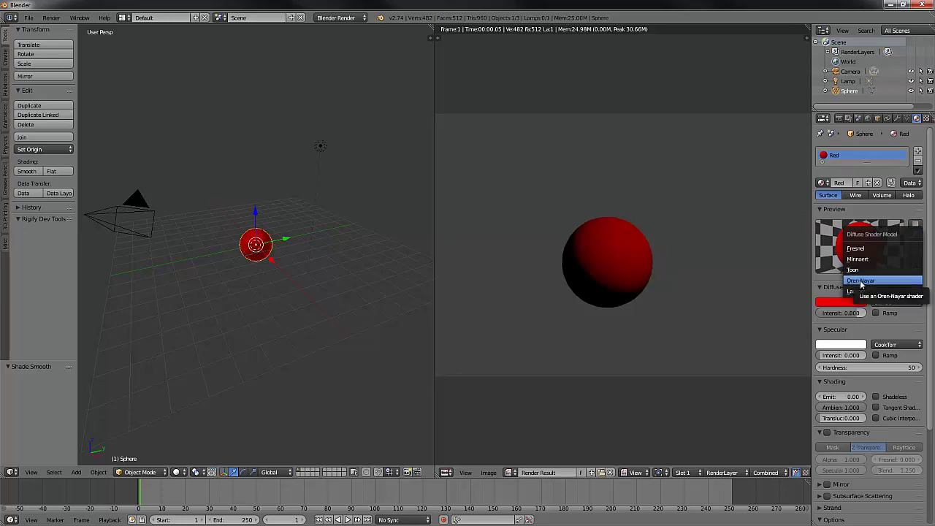
click(860, 281)
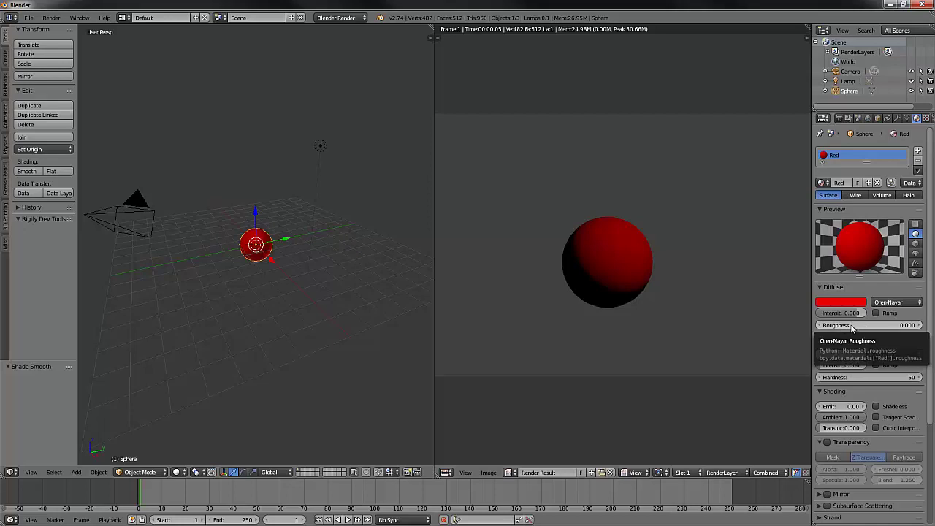
click(851, 325)
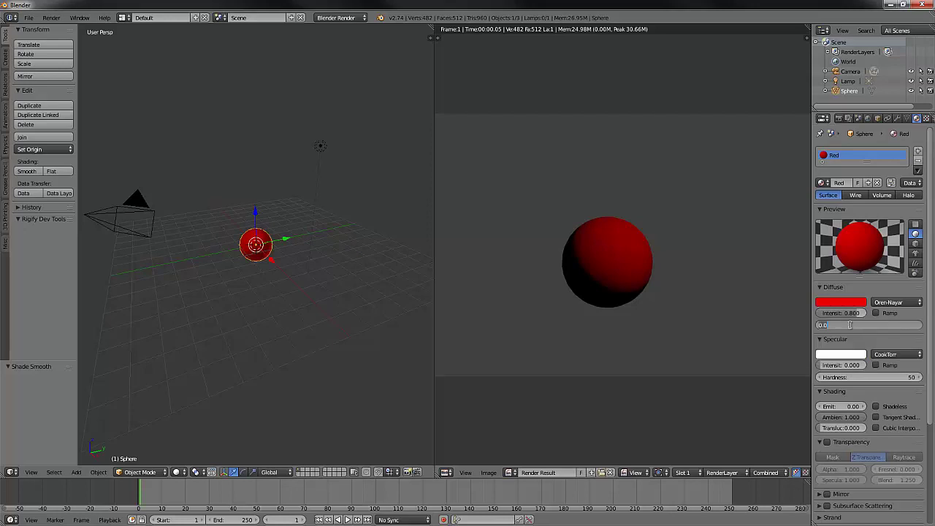
text(1.5)
key(Return)
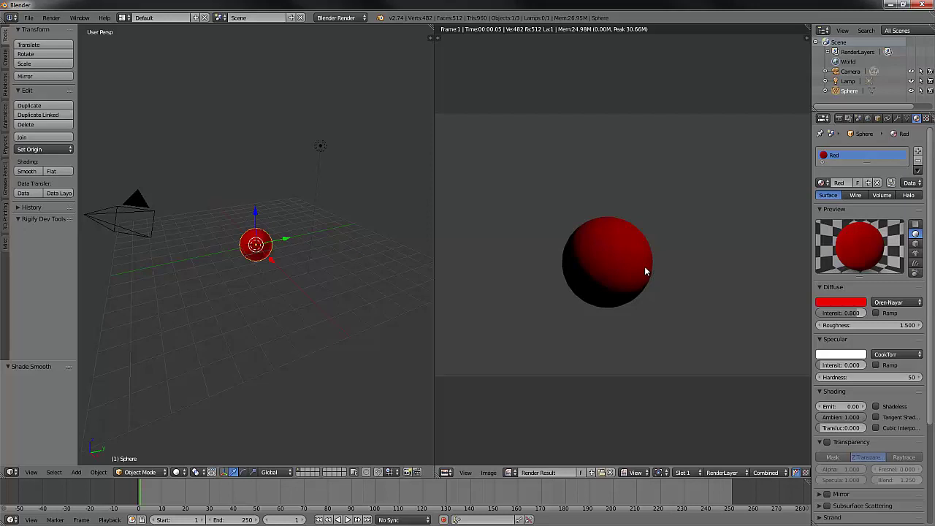
key(F12)
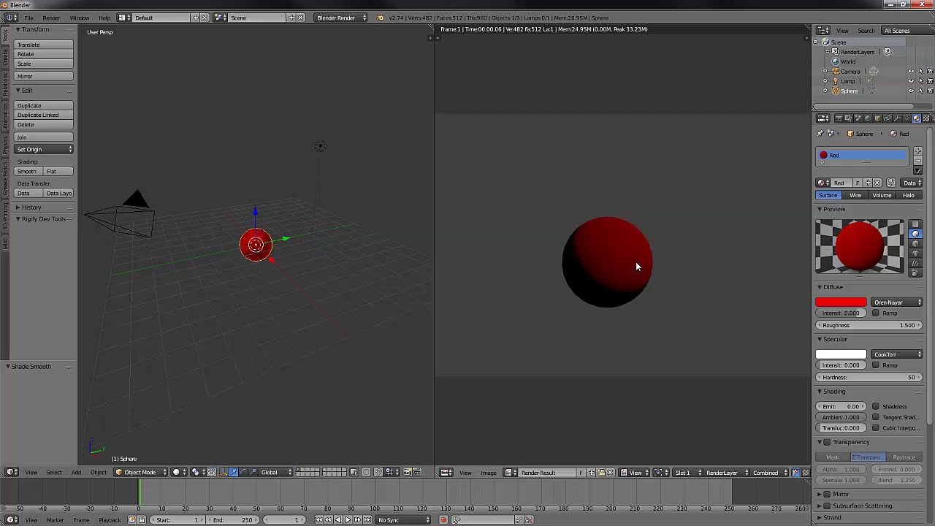
Step: Set the Oren-Nayar roughness to 0 and render the sphere for comparison
click(880, 325)
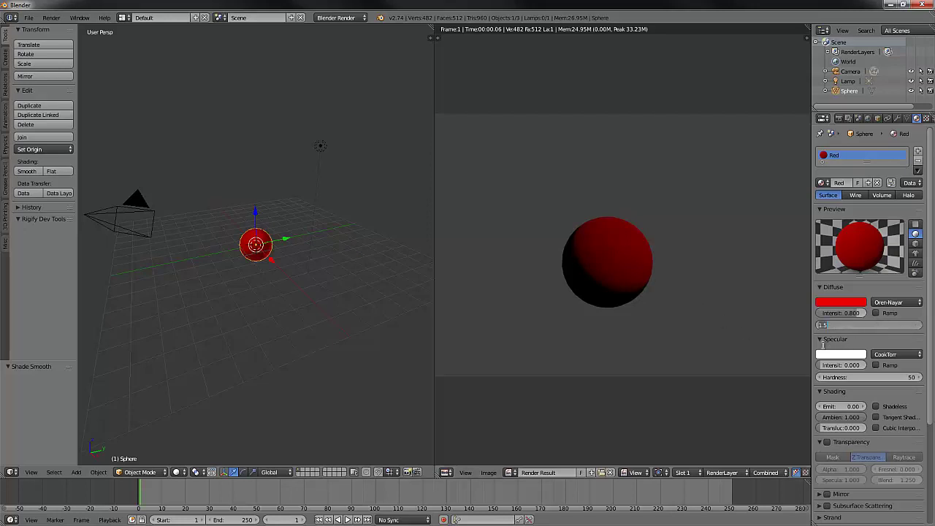
text(0)
key(Return)
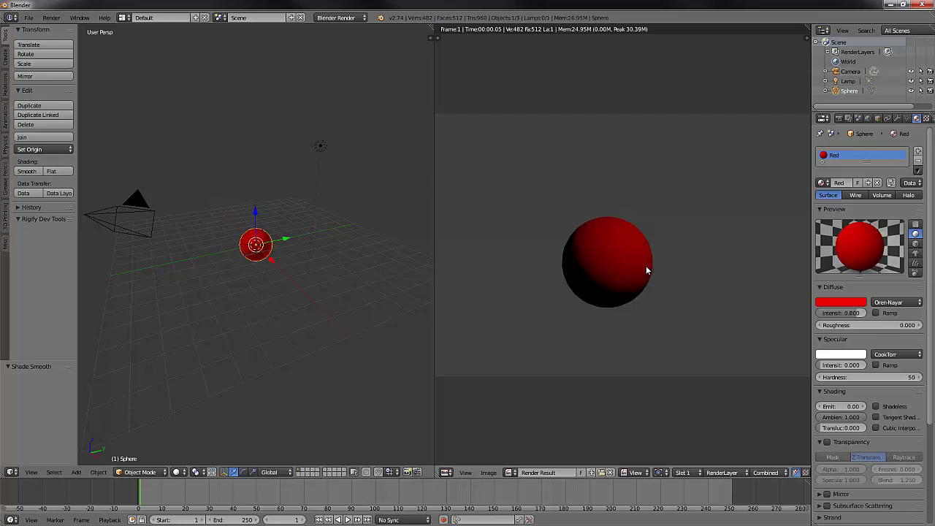
Step: Change the material's diffuse shader model to Toon and render the sphere
click(919, 303)
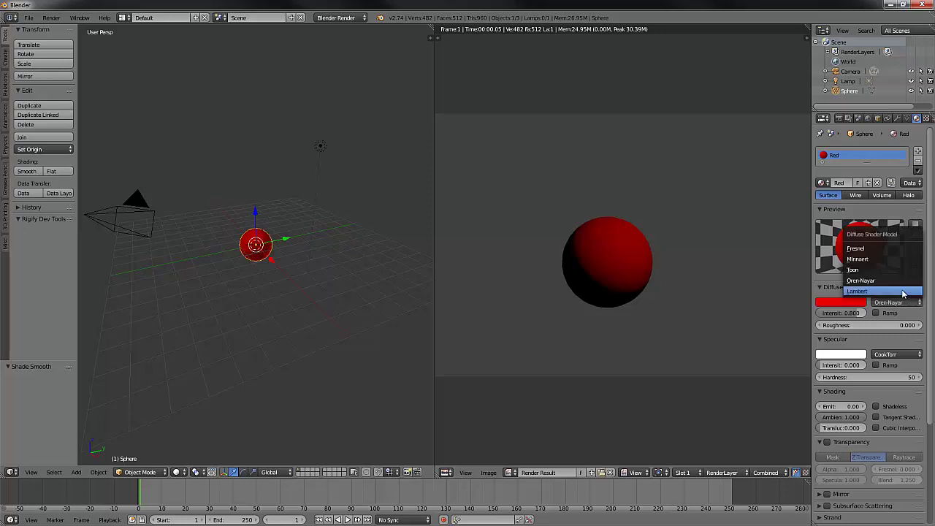
click(891, 270)
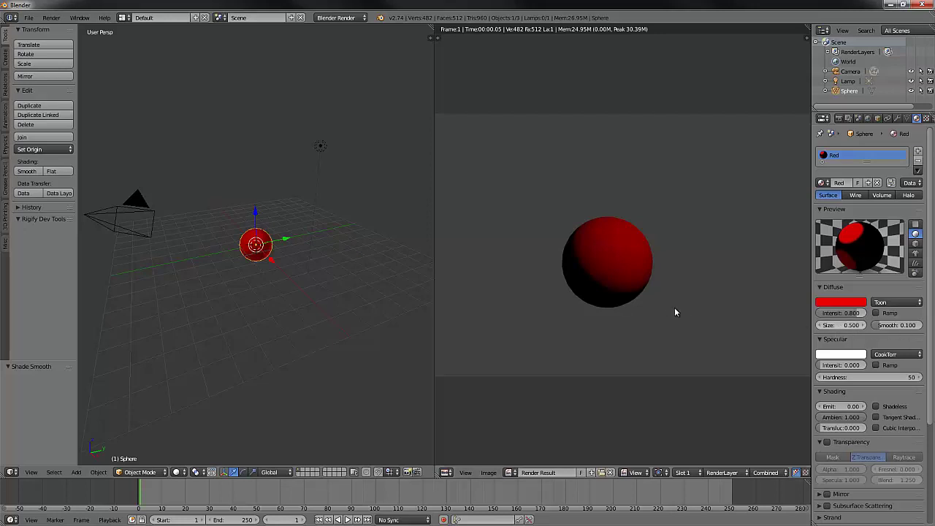
key(F12)
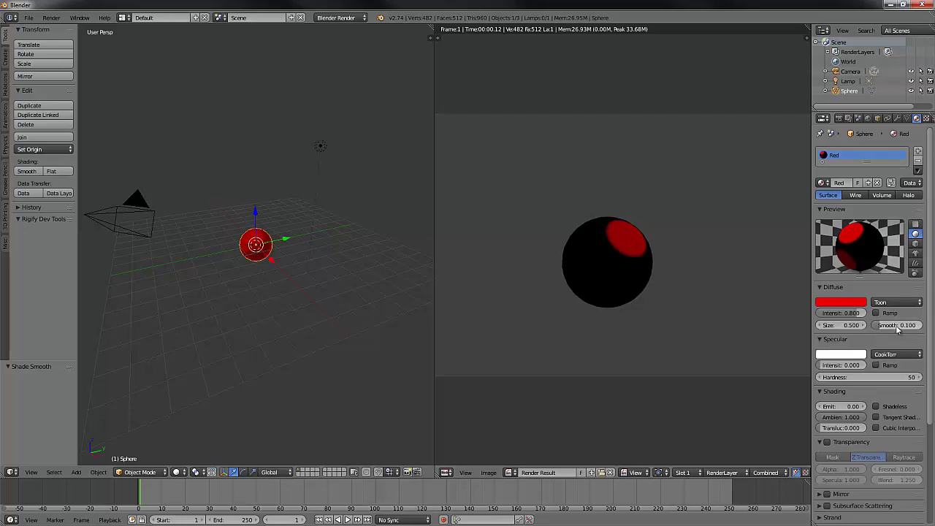
Step: Raise the Toon diffuse shader's smoothness in two stages up to about 0.904, rendering the sphere after each change
drag(898, 330, 912, 329)
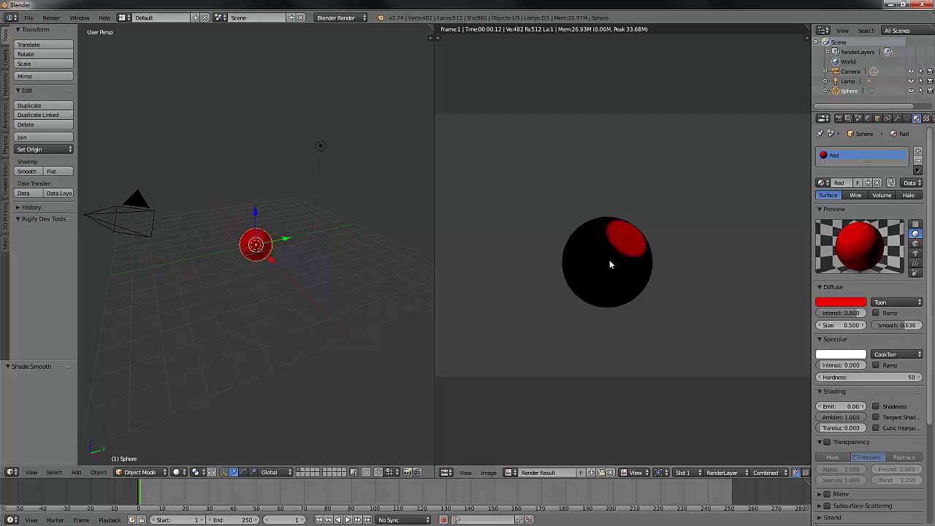
key(F12)
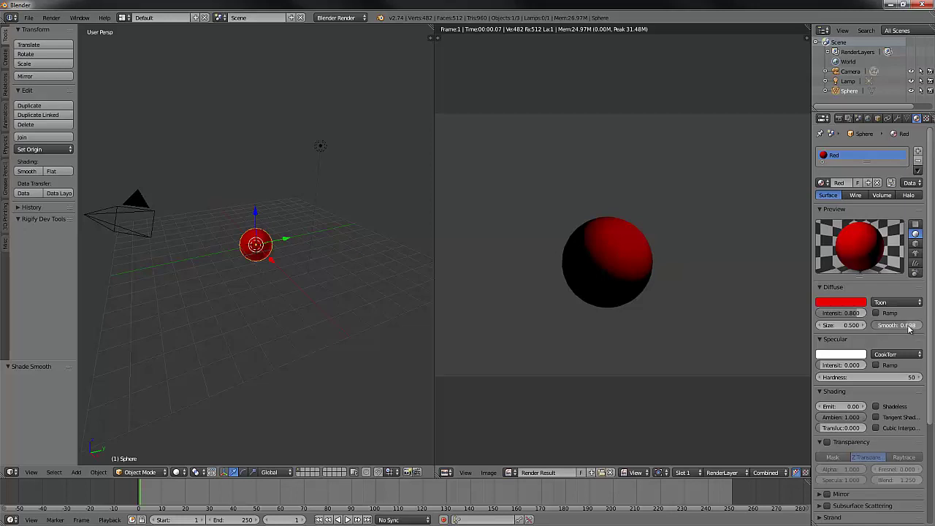
drag(910, 330, 922, 329)
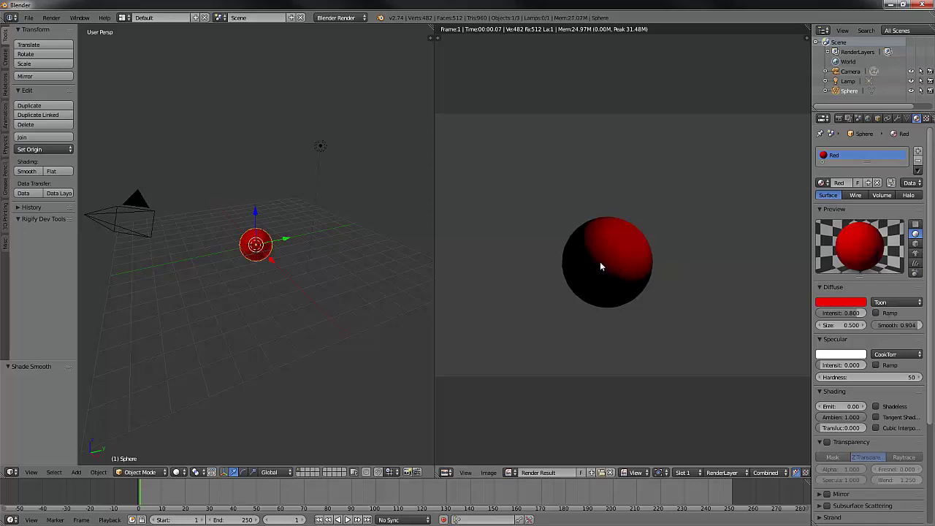
key(F12)
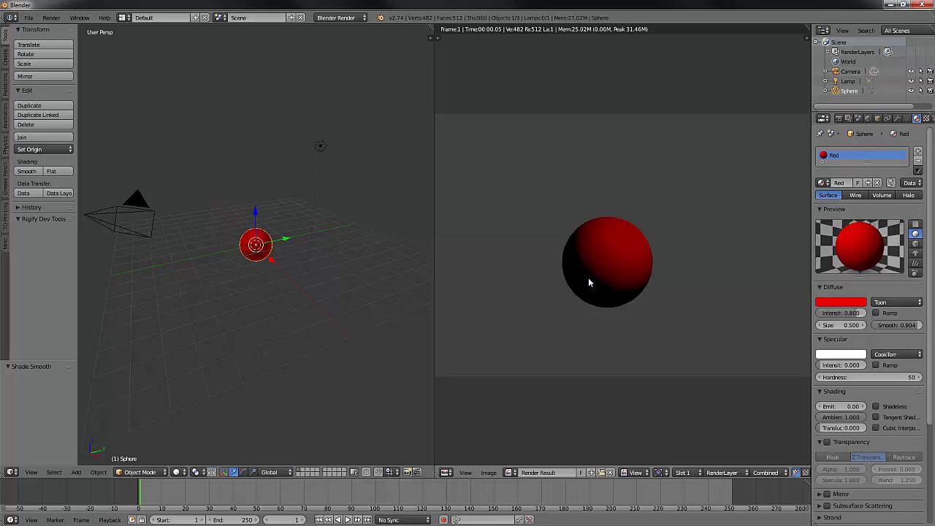
Step: Set the Toon diffuse shader's smoothness to 0 and its size to 0.8, rendering the sphere after each change
drag(899, 325, 852, 333)
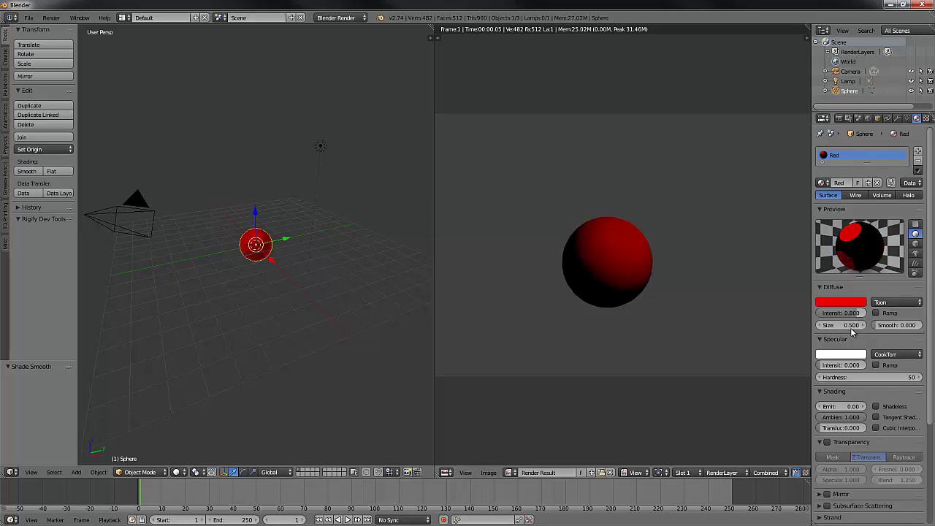
key(F12)
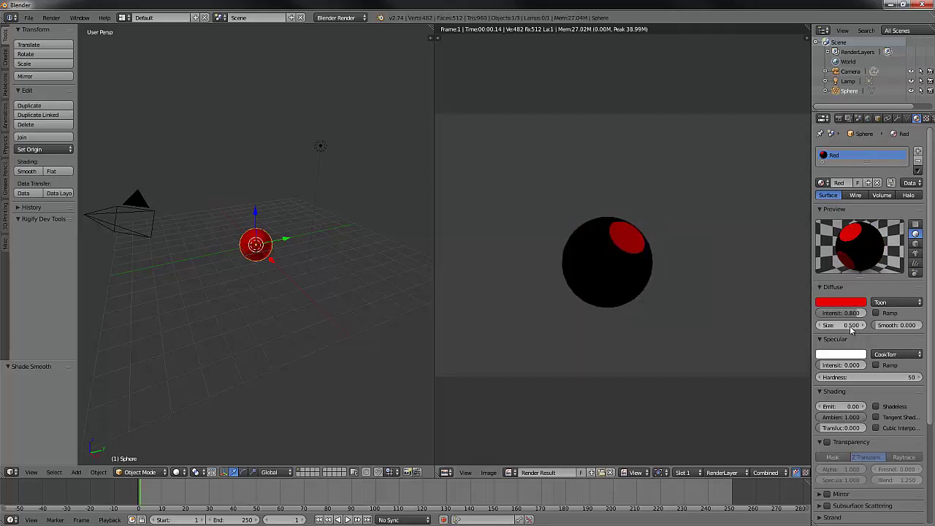
drag(844, 325, 863, 329)
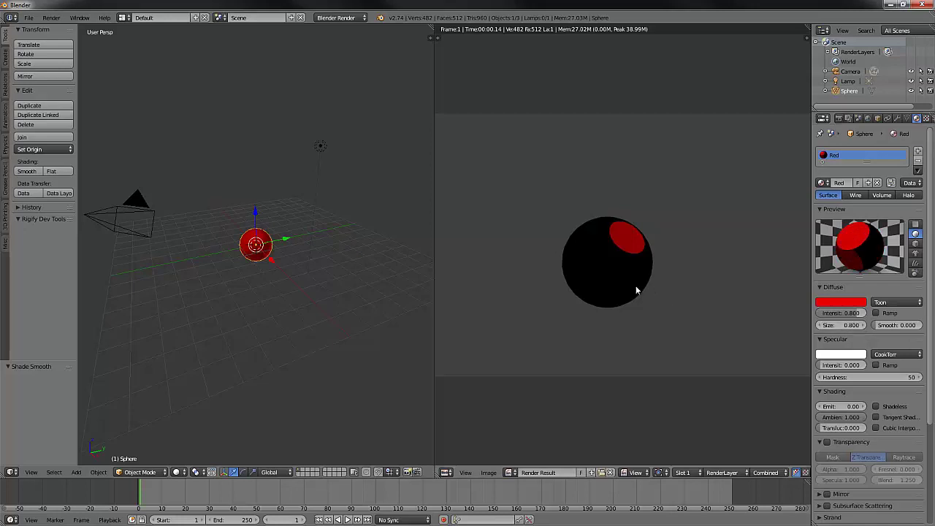
key(F12)
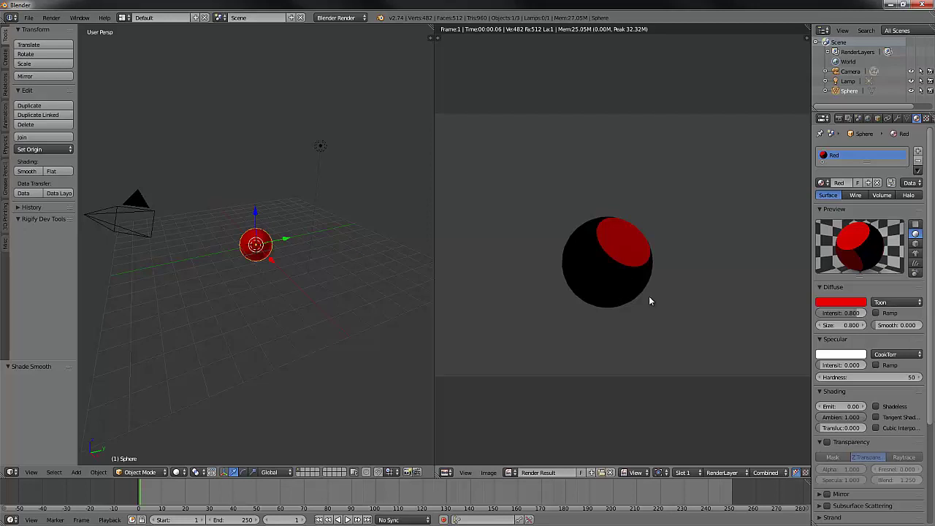
Step: Change the material's diffuse shader model to Minnaert and render the sphere
click(920, 303)
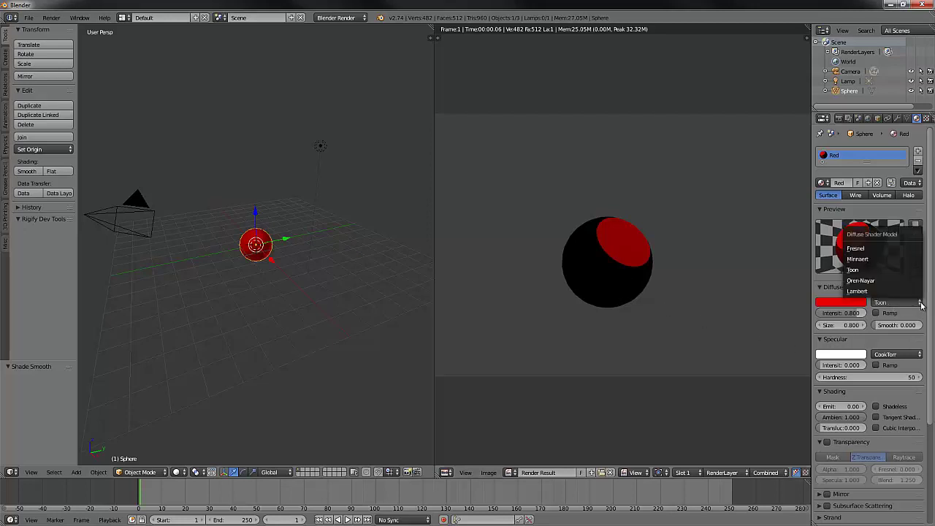
click(856, 258)
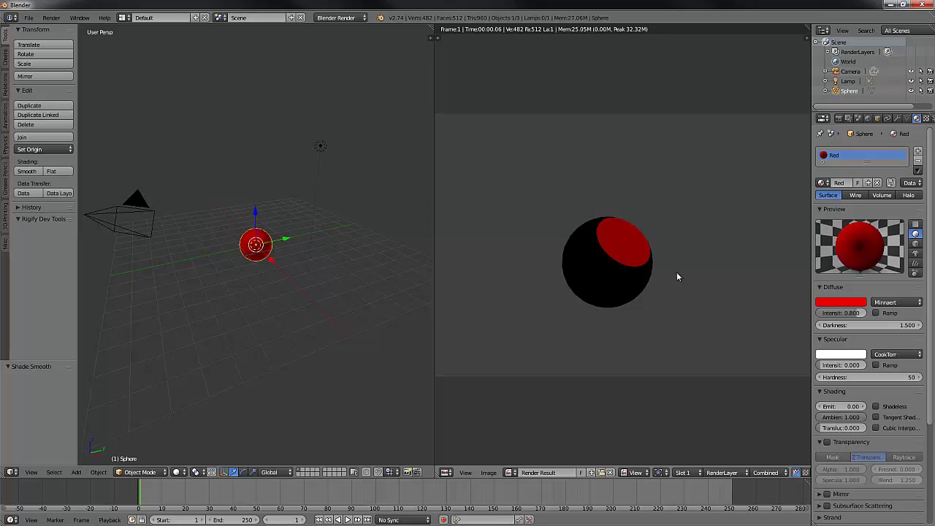
key(F12)
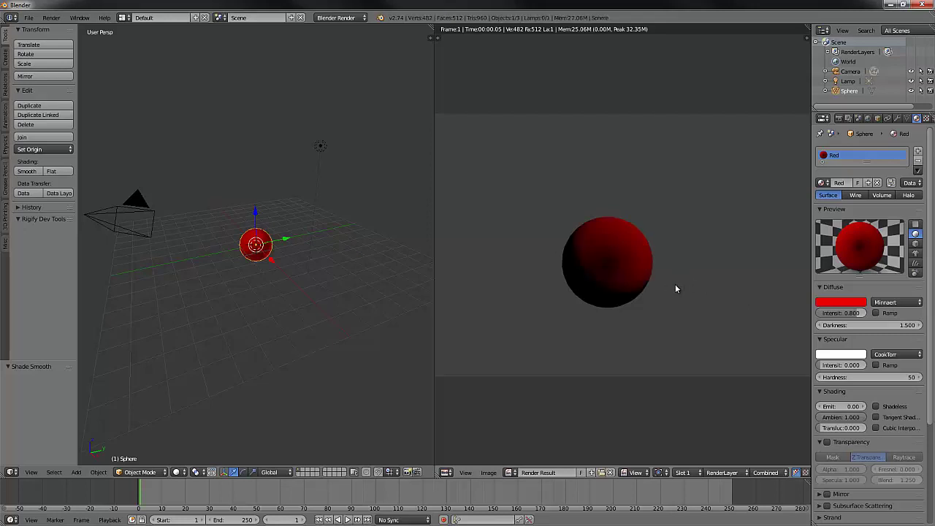
Step: Set the Minnaert darkness to 0 and the diffuse intensity to 1, rendering the sphere after each change
click(884, 325)
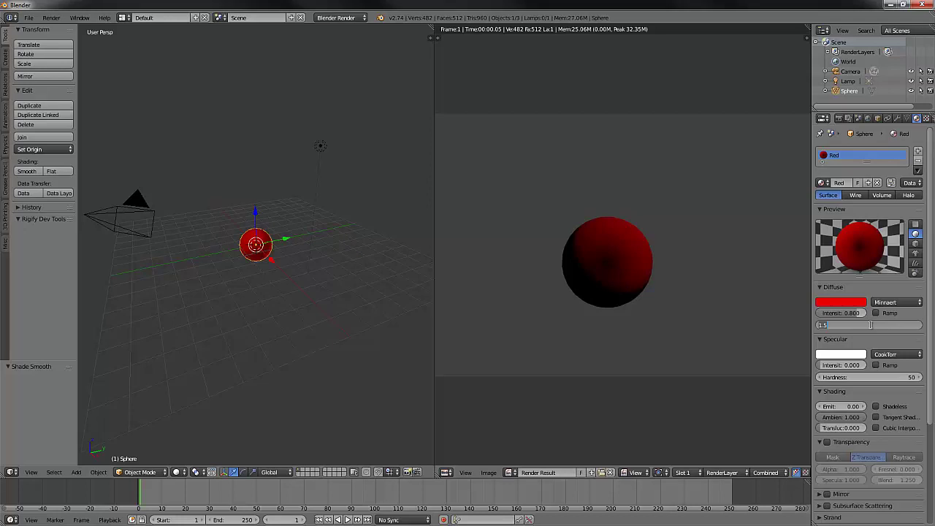
text(0)
key(Return)
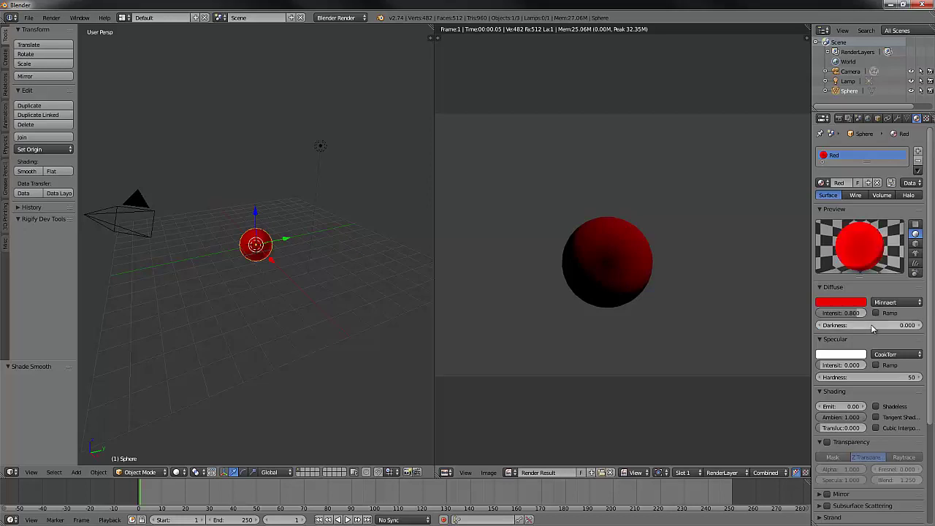
key(F12)
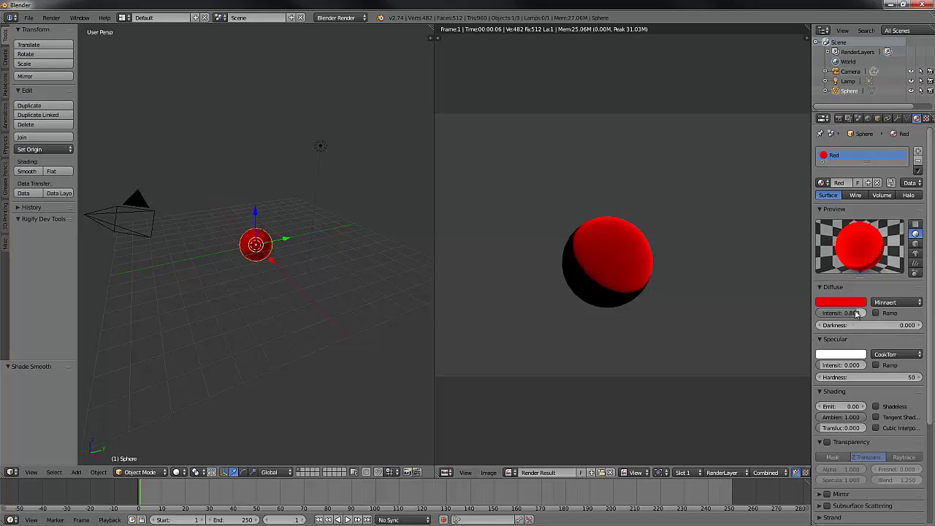
drag(840, 313, 870, 313)
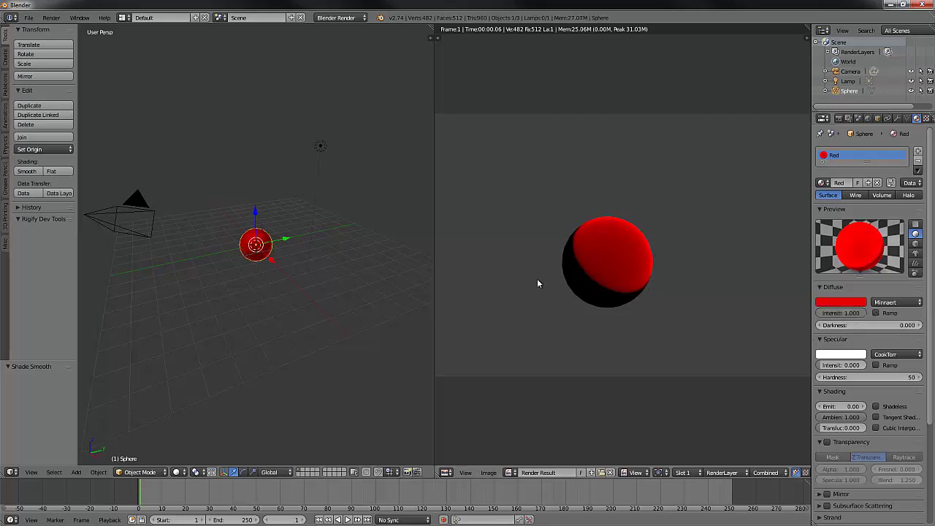
key(F12)
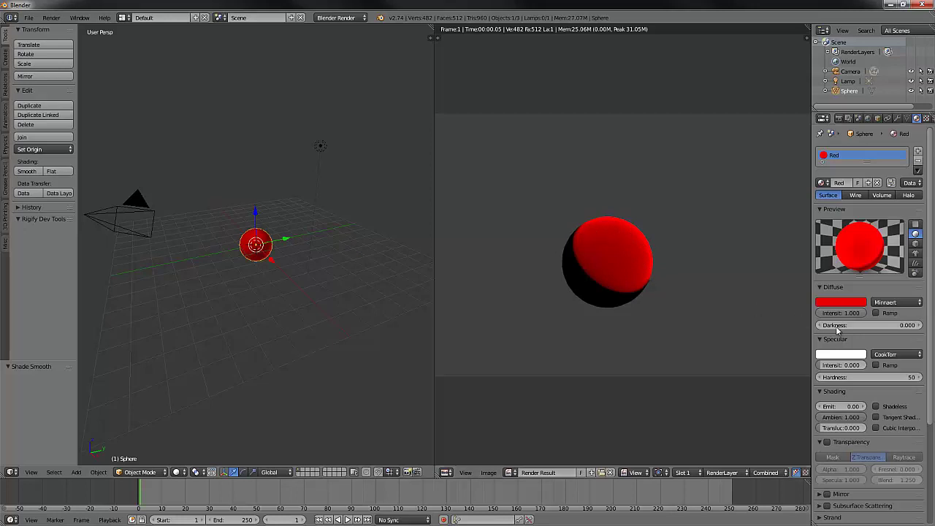
Step: Set the Minnaert diffuse shader's darkness to 2 and render the sphere
drag(833, 326, 840, 328)
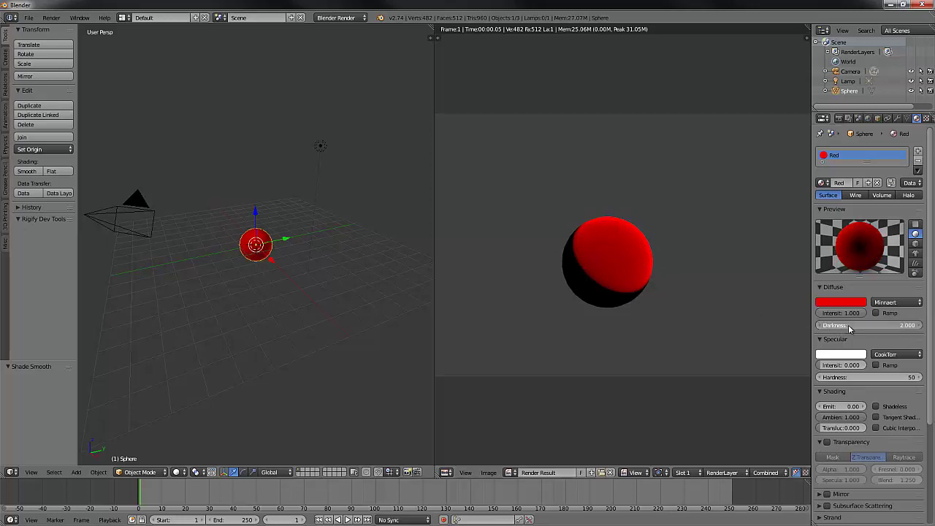
click(849, 324)
text(2)
key(Return)
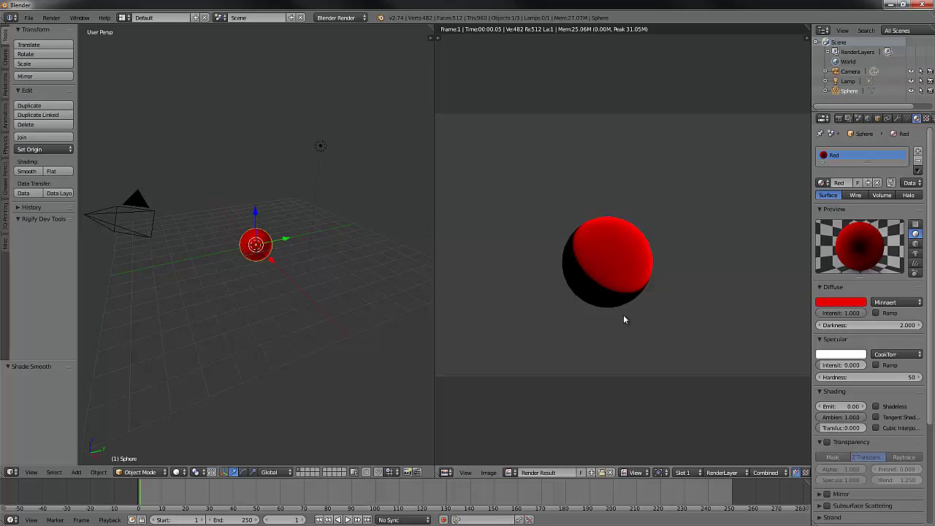
key(F12)
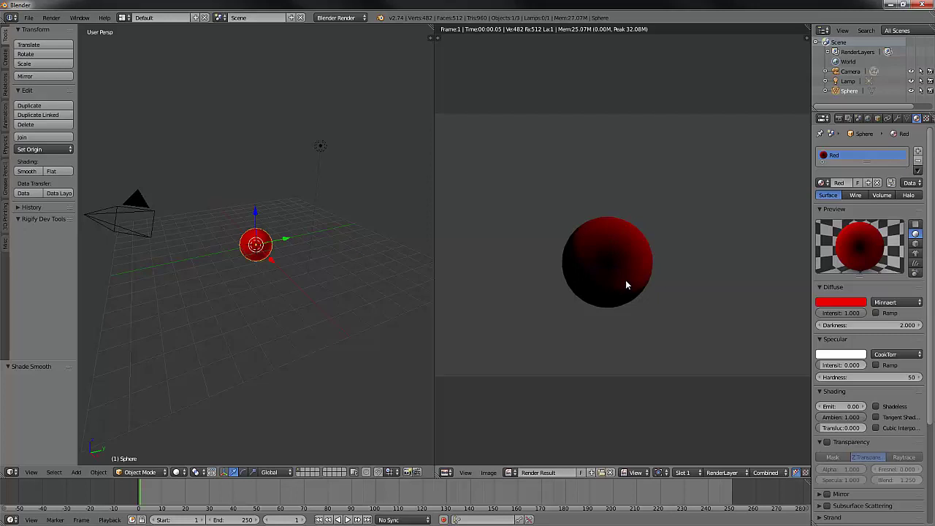
Step: Change the diffuse shader model to Fresnel, with Fresnel set to 1 and factor to 2, and render the sphere
click(920, 305)
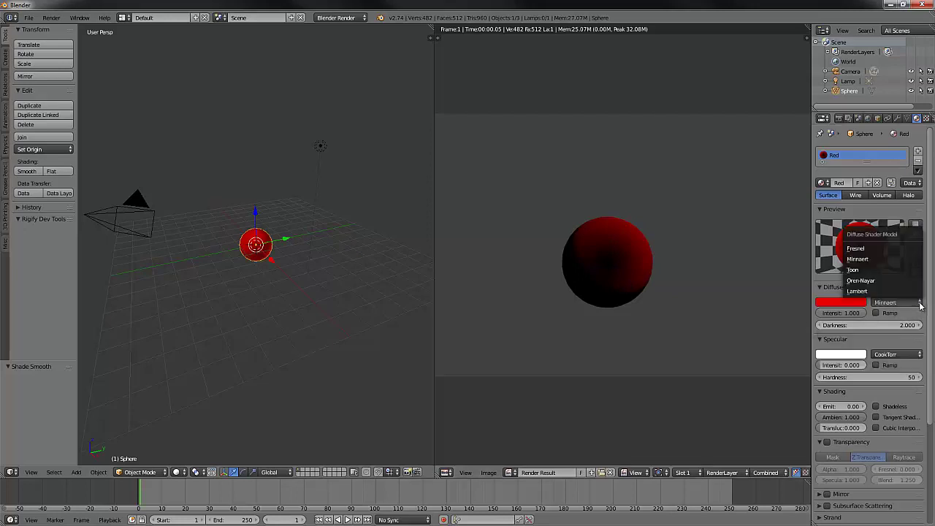
click(883, 250)
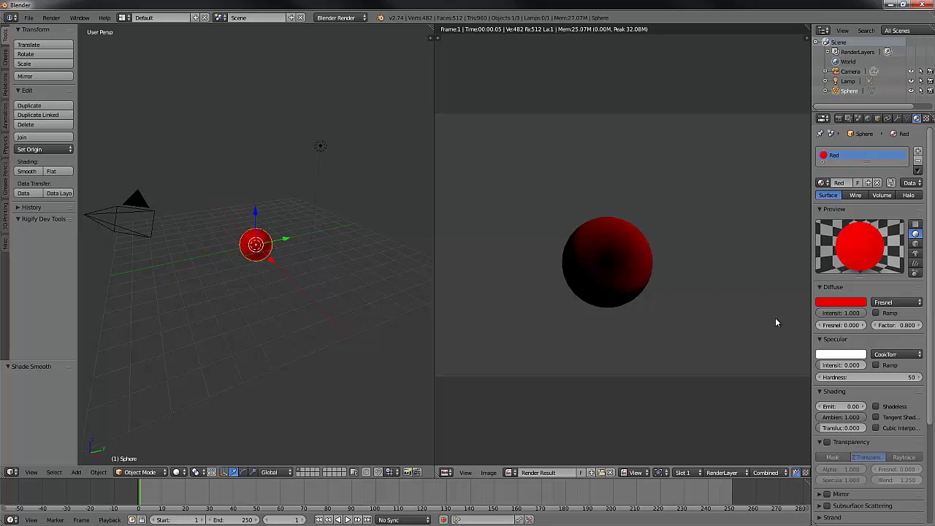
click(847, 325)
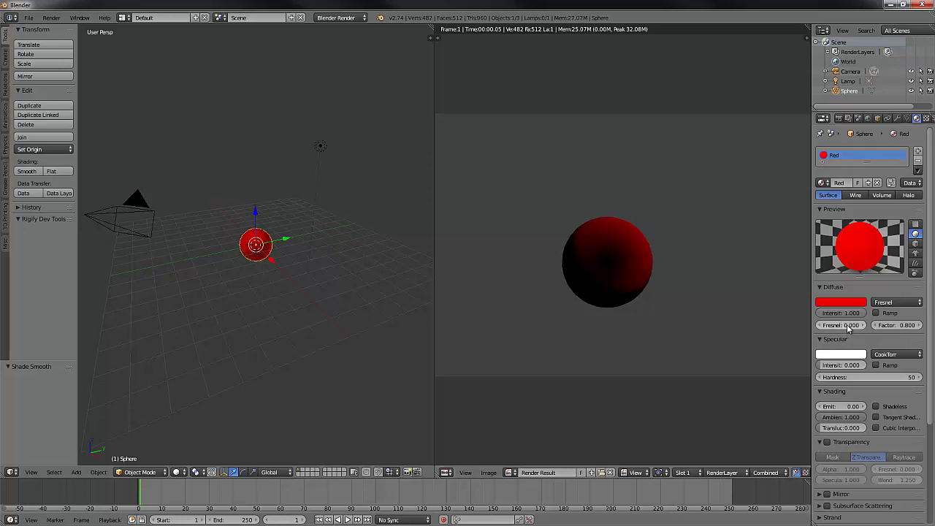
text(0.0)
text(1)
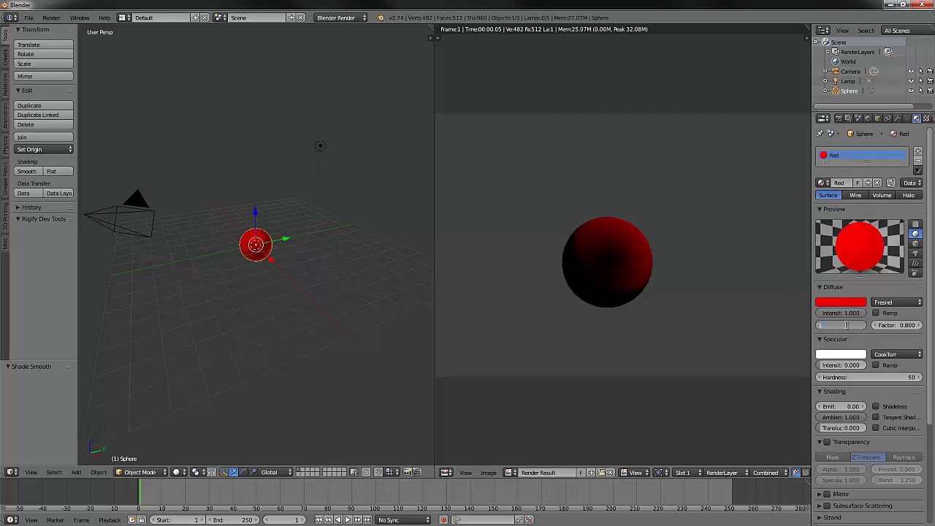
key(Return)
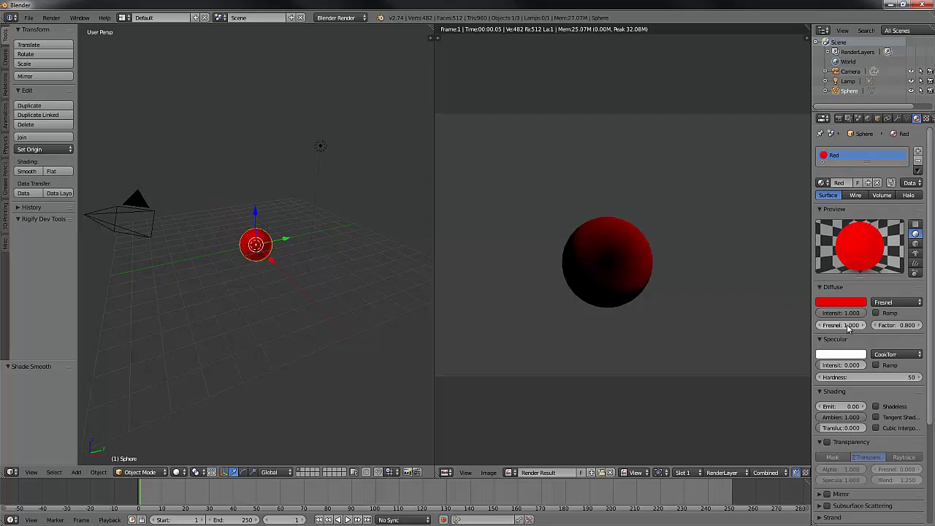
click(901, 326)
text(2)
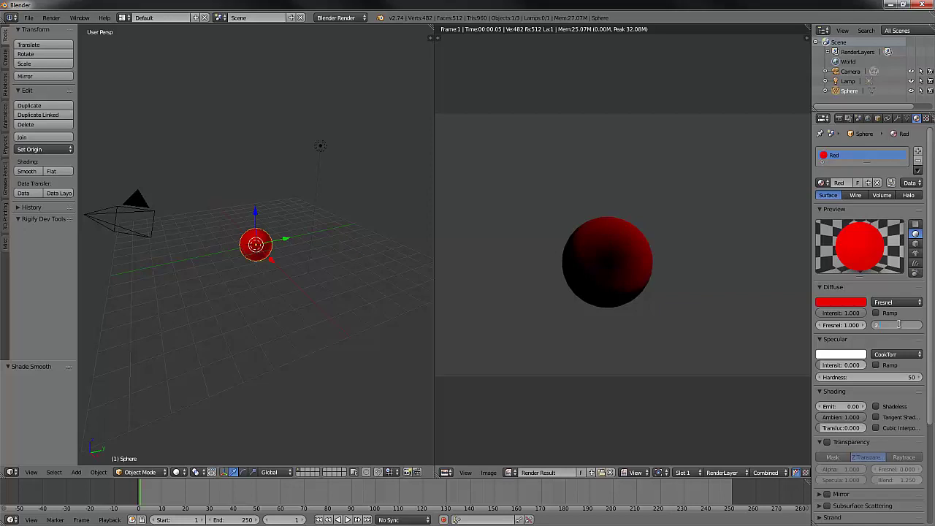
key(Return)
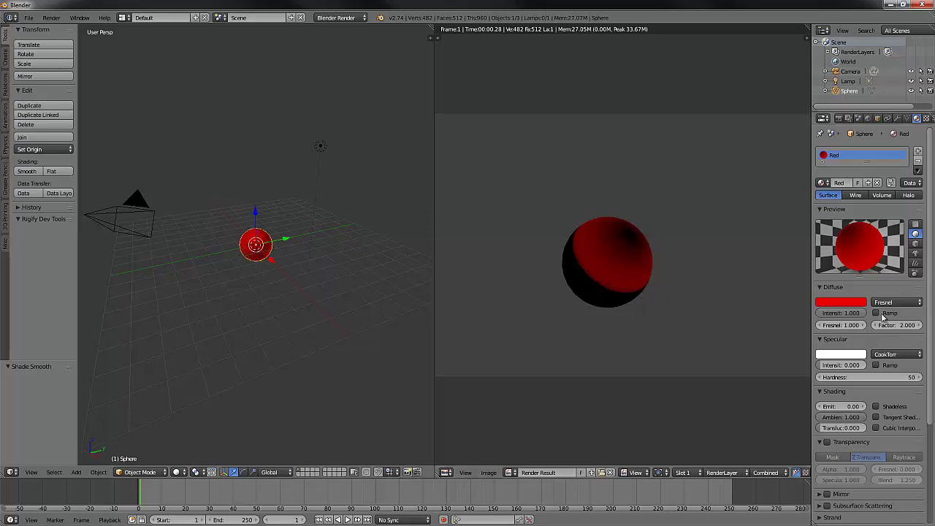
Step: Switch the diffuse shader model back to Lambert and reset the diffuse intensity to 0.8
click(920, 304)
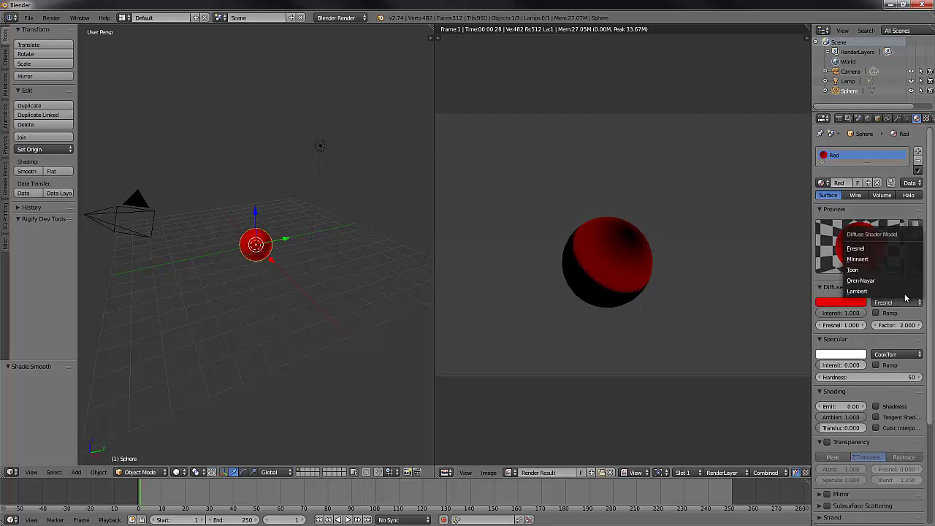
click(899, 291)
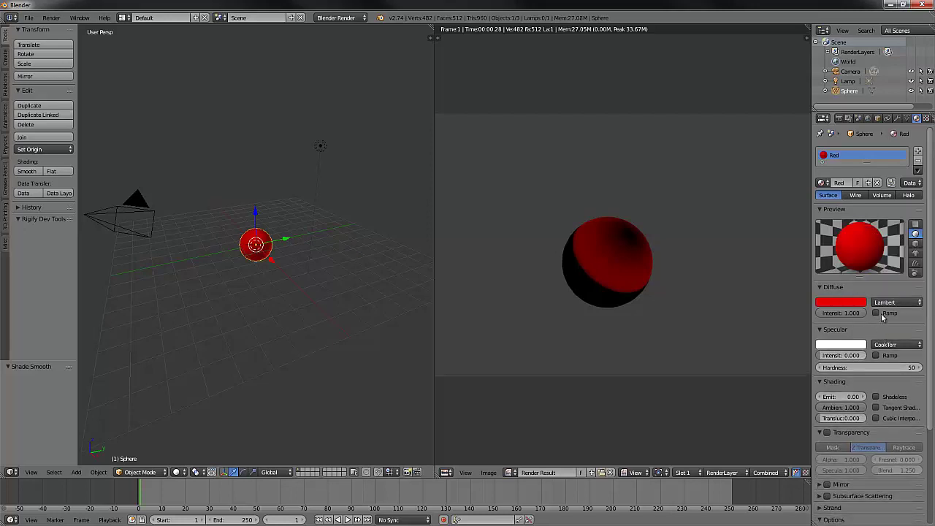
click(844, 315)
key(BackSpace)
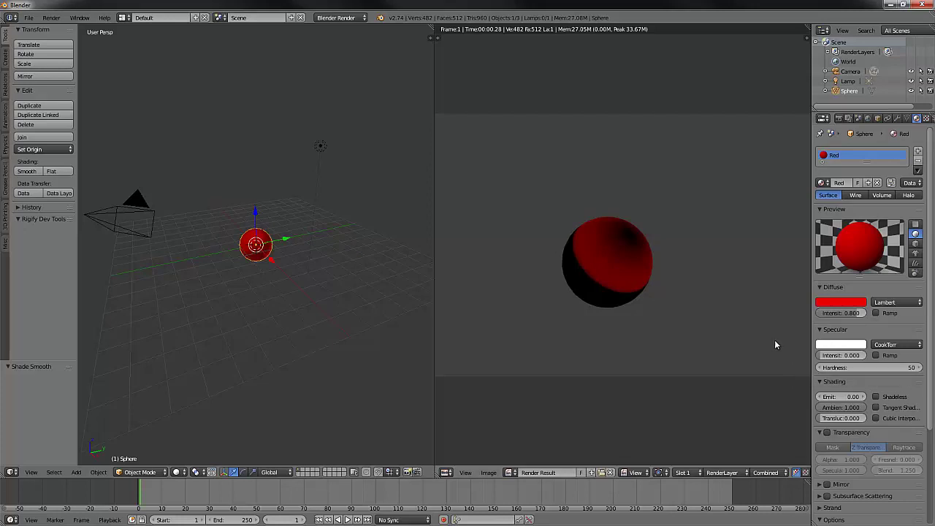
Step: Keep the CookTorr specular shader, raise its specular intensity to about 0.792 and render the sphere
click(921, 345)
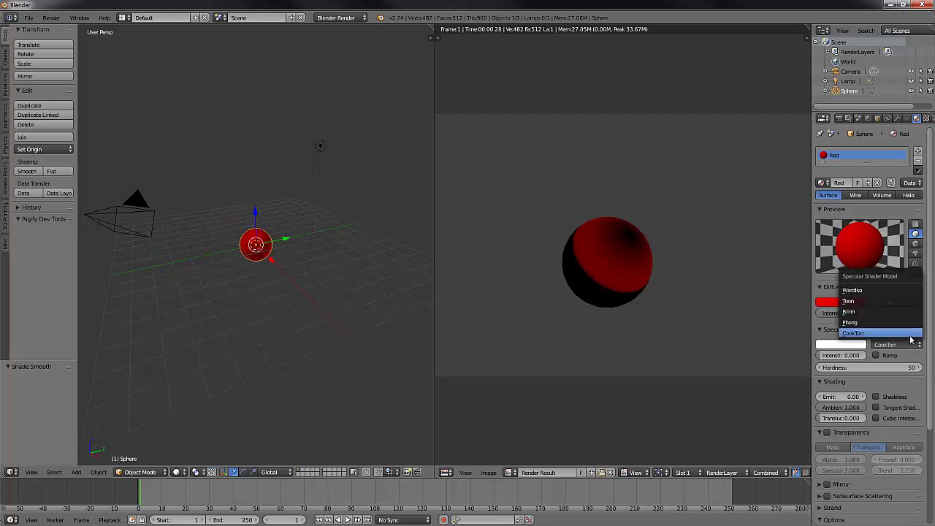
click(919, 347)
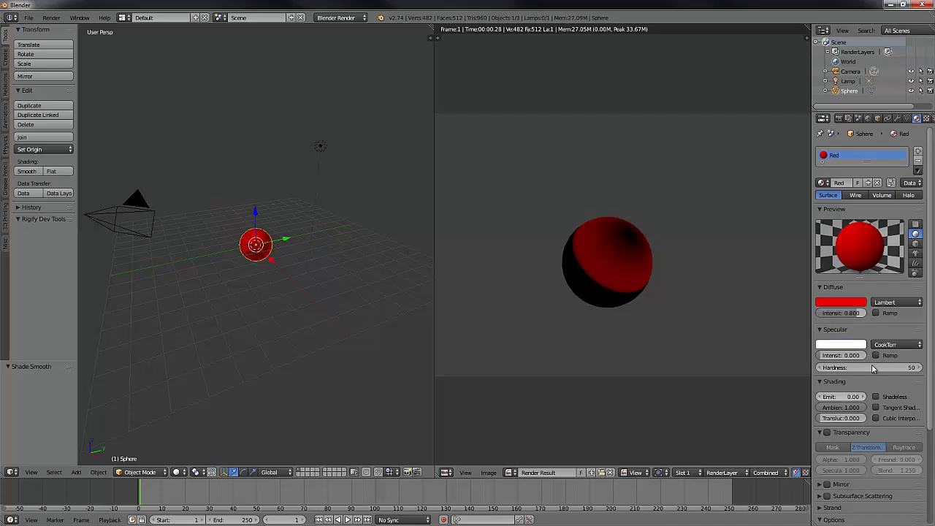
drag(820, 358, 863, 358)
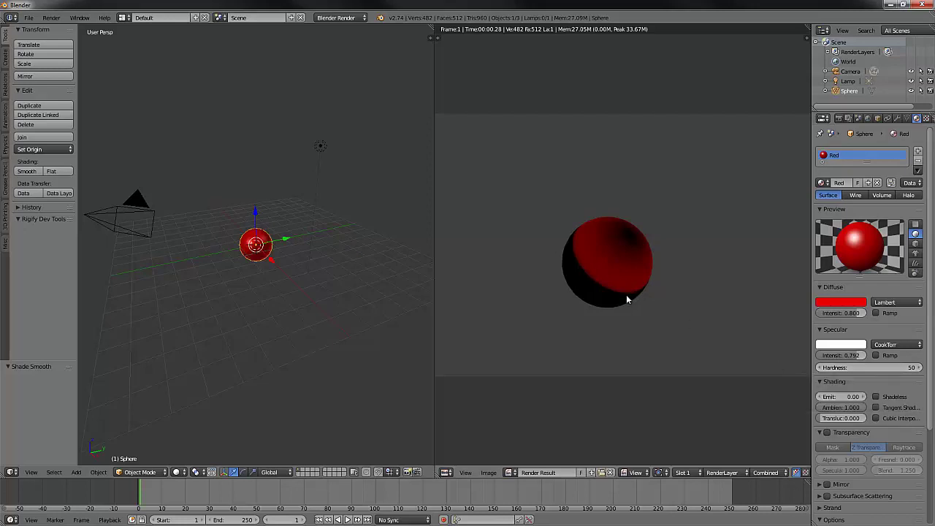
key(F12)
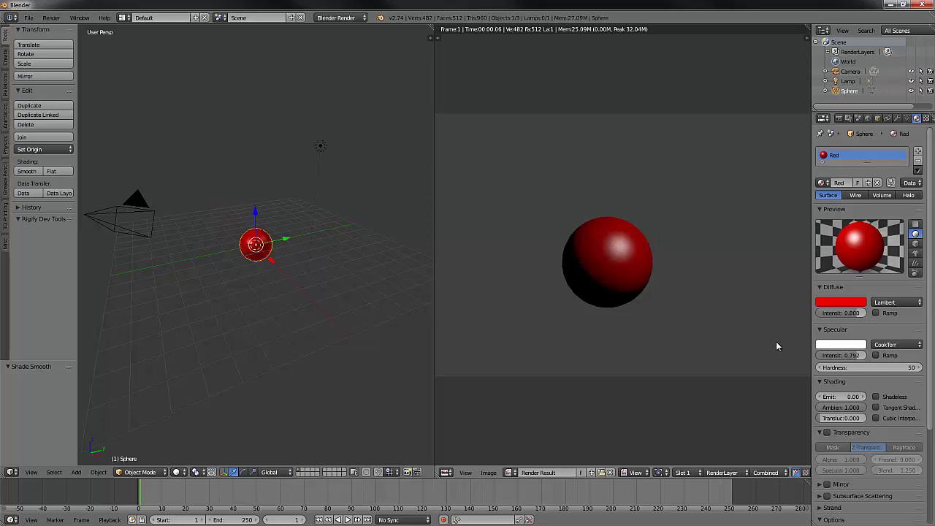
Step: Set the CookTorr specular intensity to 1 and the hardness to 300, and render the sphere
click(854, 355)
text(1)
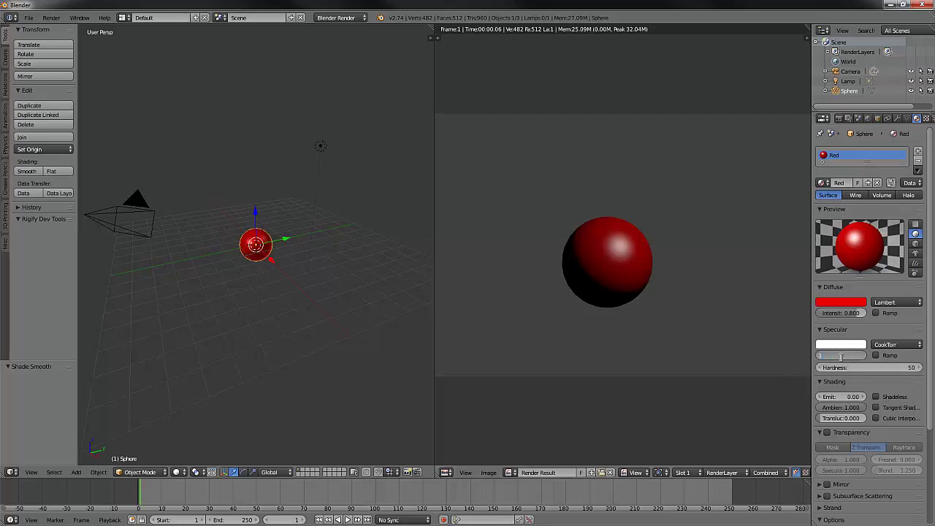
key(Return)
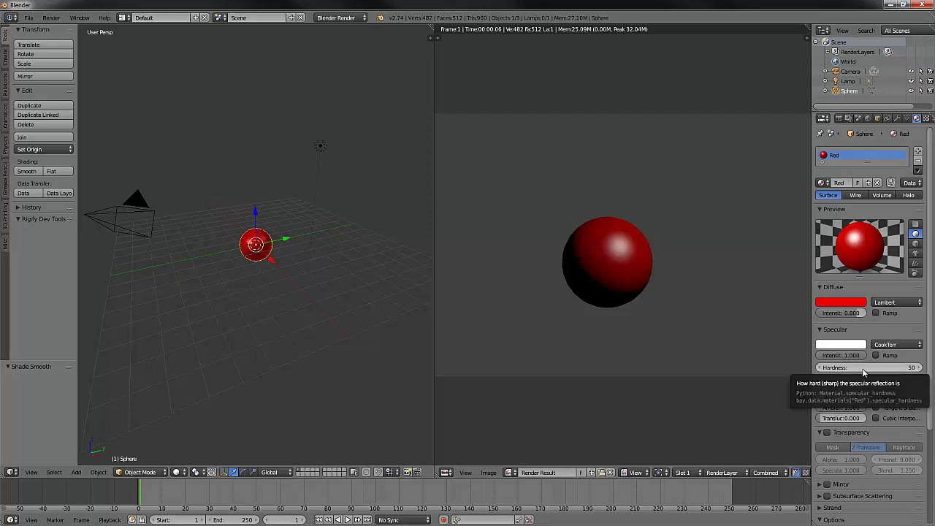
click(863, 368)
text(300)
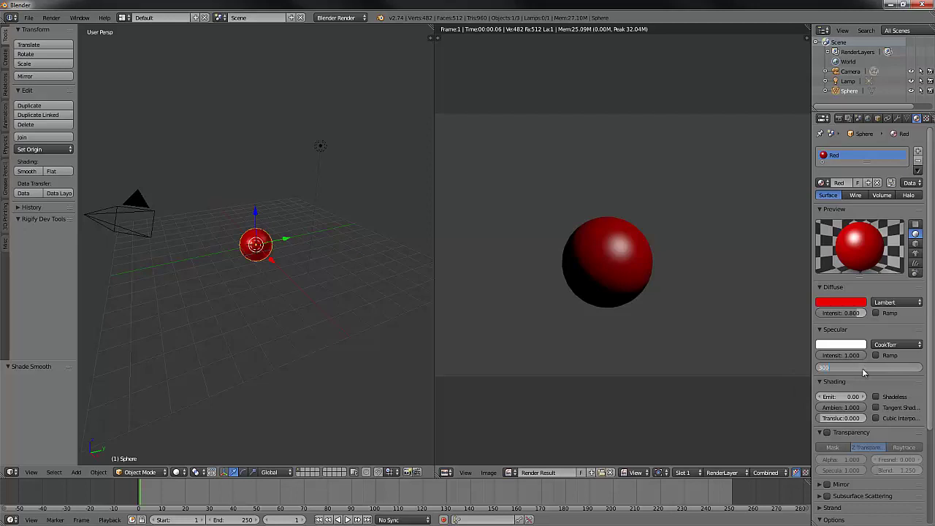
key(Return)
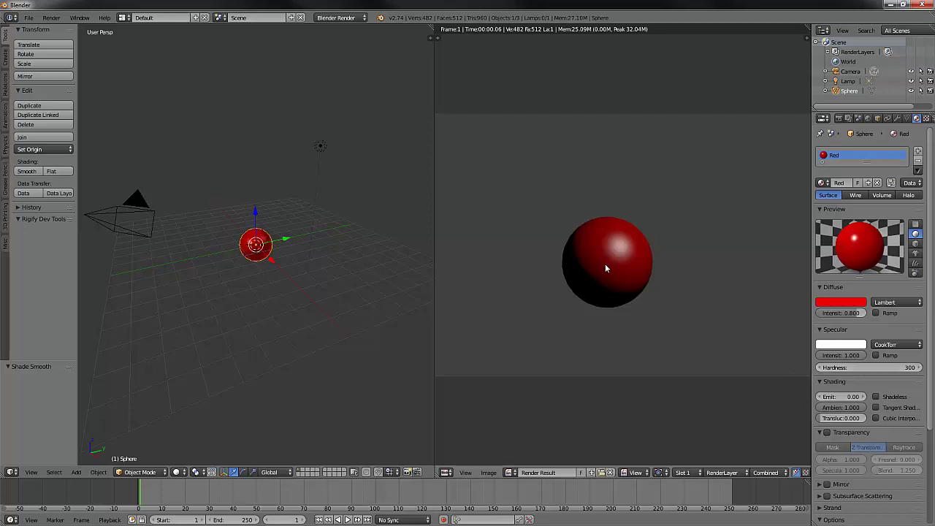
key(F12)
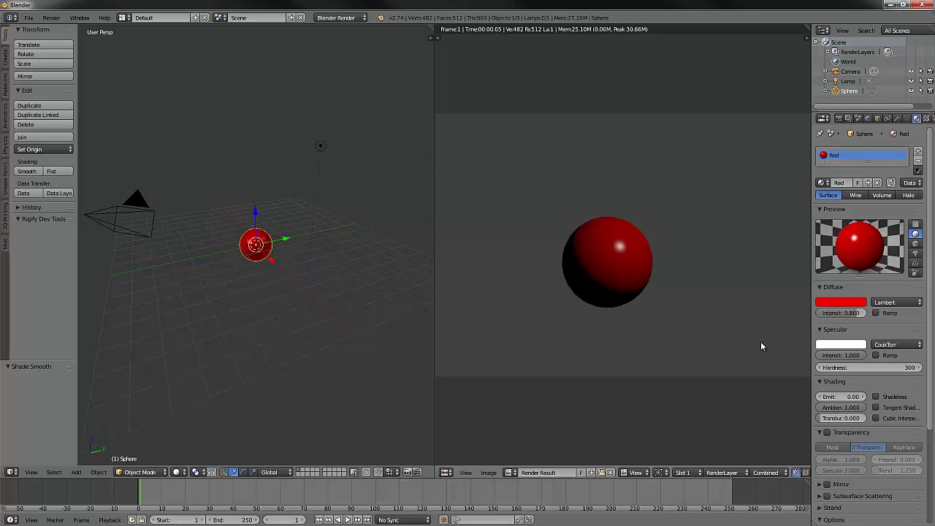
Step: Change the specular shader model to Phong with intensity 0.8 and hardness 50, and render the sphere
click(919, 345)
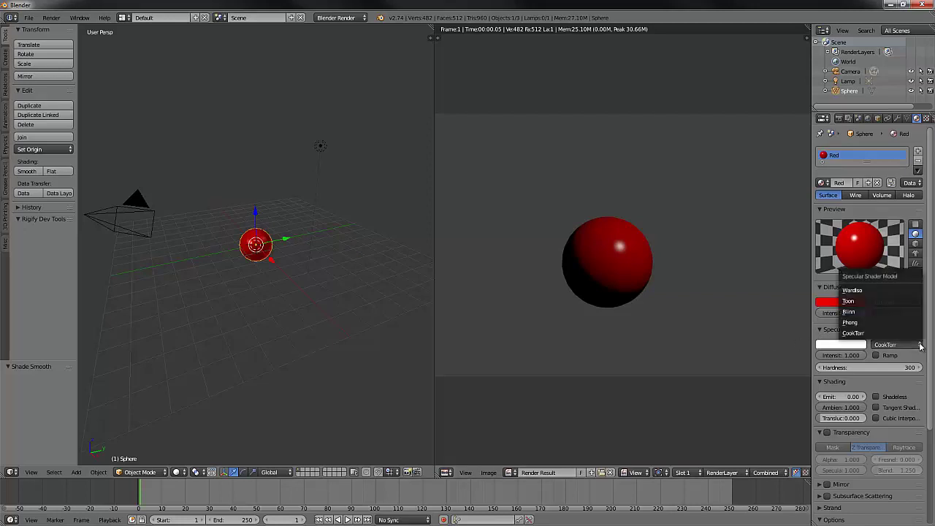
click(888, 323)
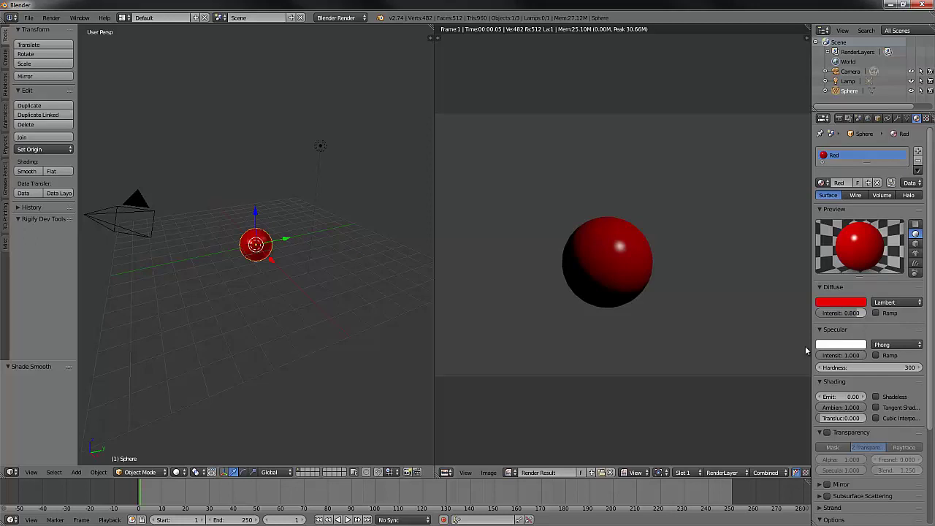
click(847, 356)
text(0.8)
key(Return)
click(870, 369)
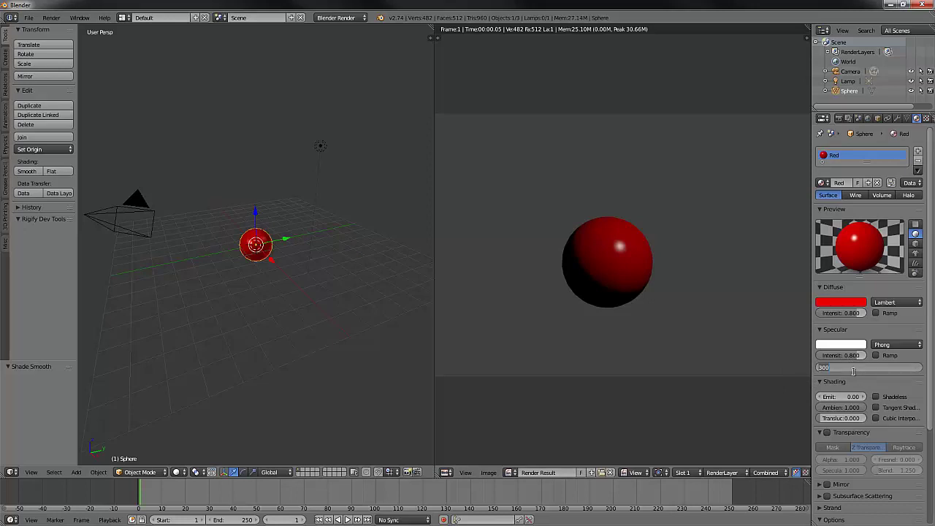
text(50)
key(Return)
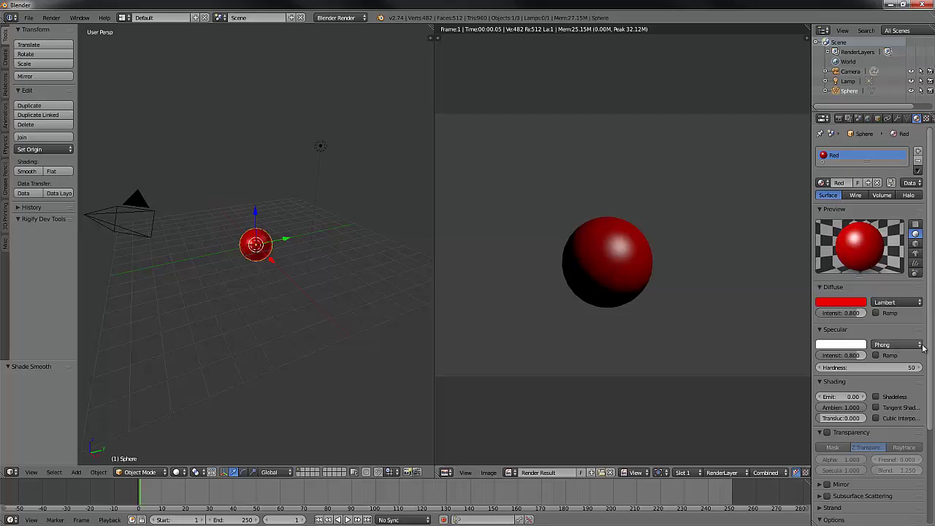
Step: Change the specular shader model to Blinn with intensity 1 and hardness 300
click(896, 345)
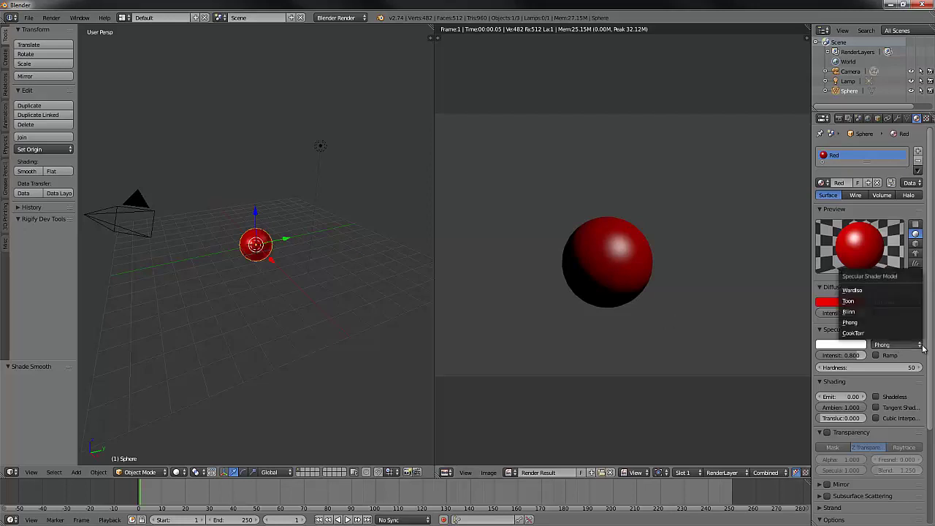
click(889, 312)
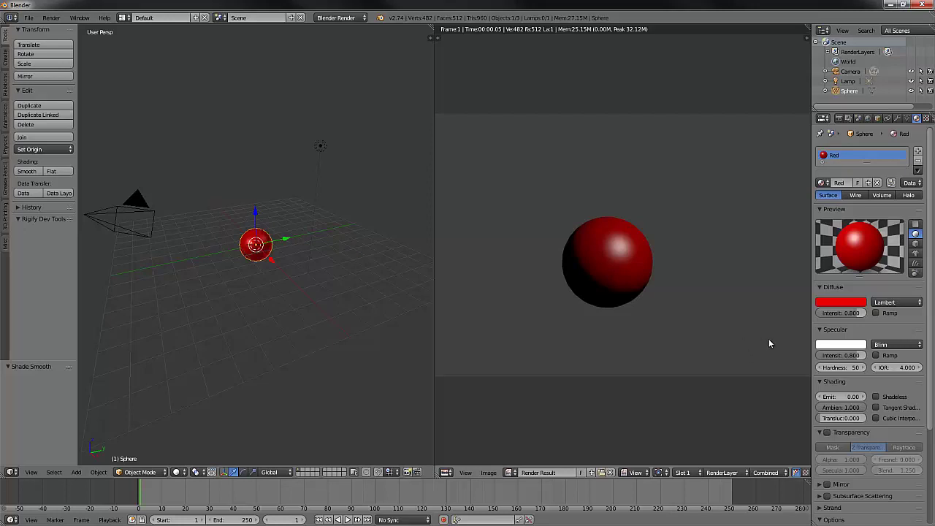
click(841, 355)
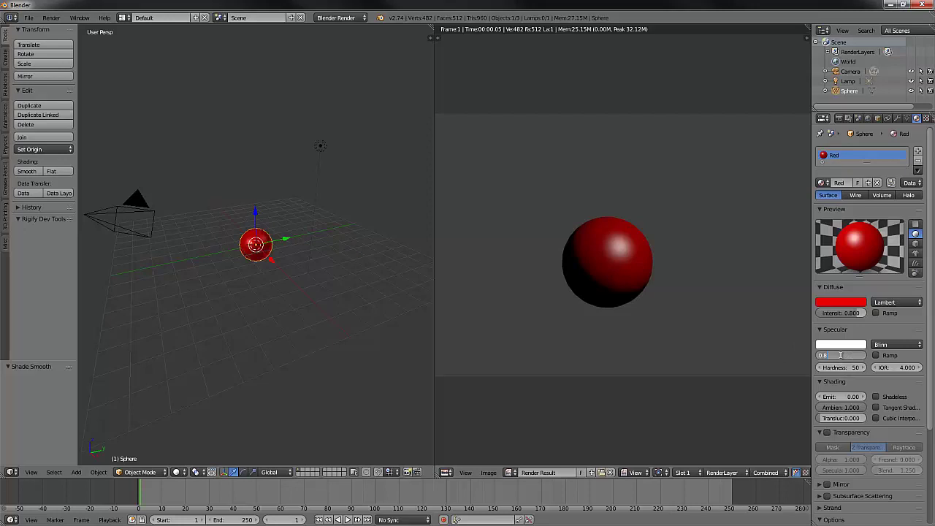
text(1)
key(Return)
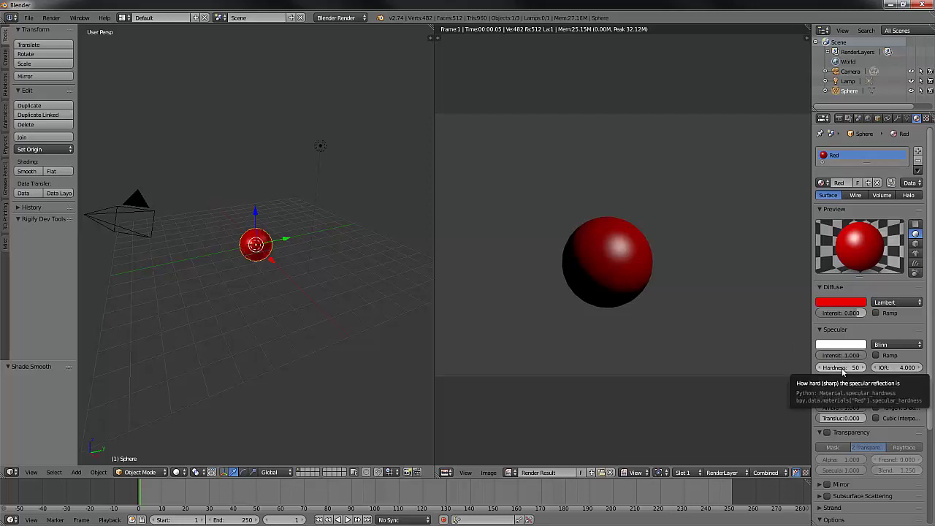
click(841, 368)
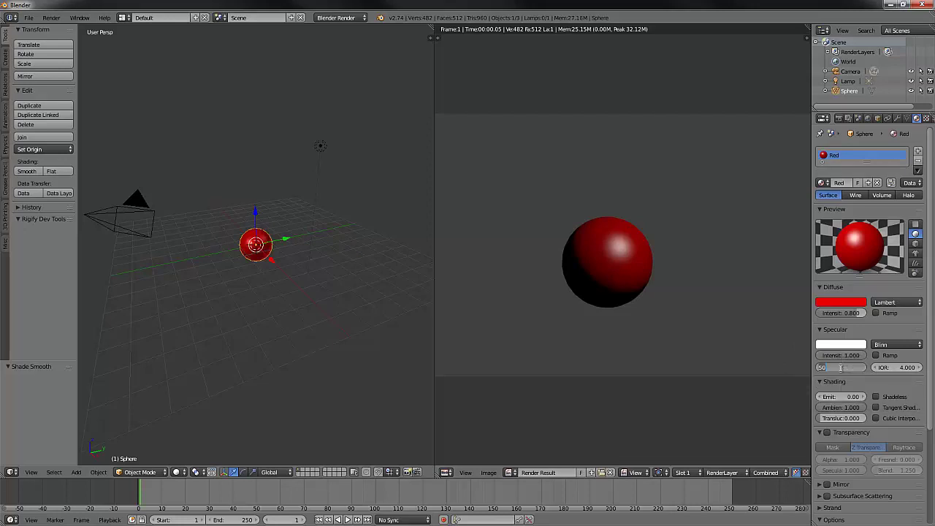
text(300)
key(Return)
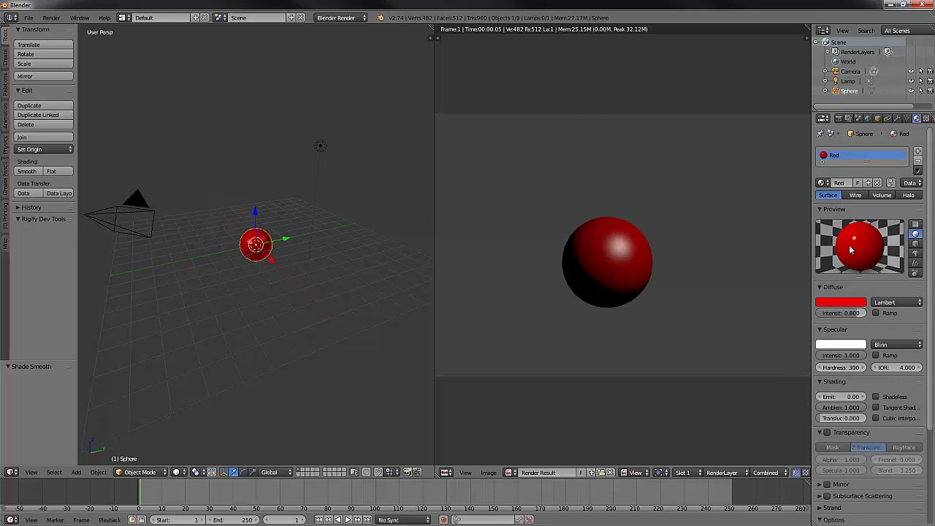
Step: Set the Blinn specular IOR to 9 and render the sphere
click(894, 368)
text(9)
key(Return)
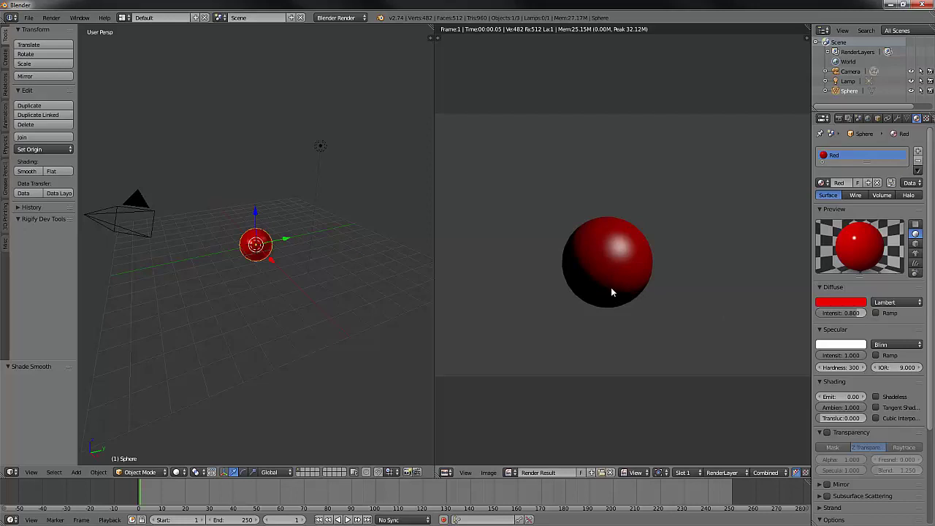
key(F12)
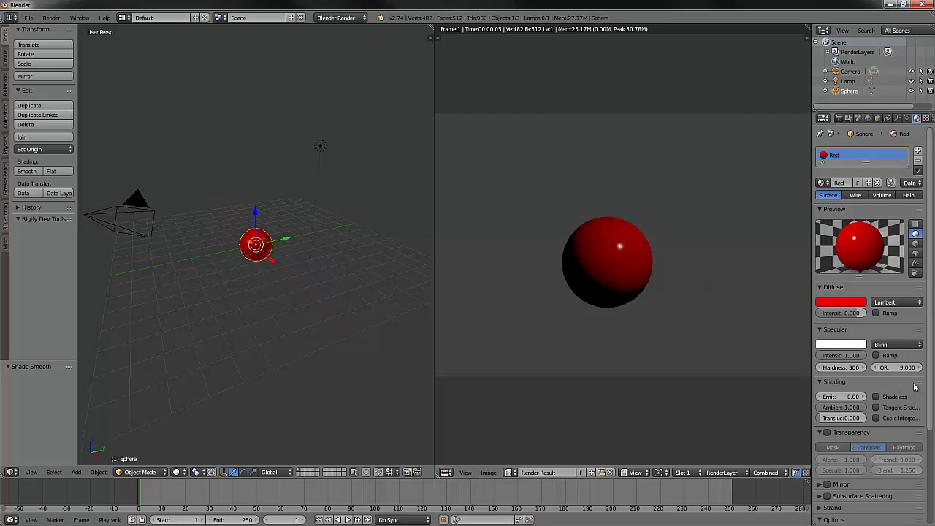
Step: Render the Blinn highlight with an IOR of 4, and again with the IOR set back to 9
click(899, 368)
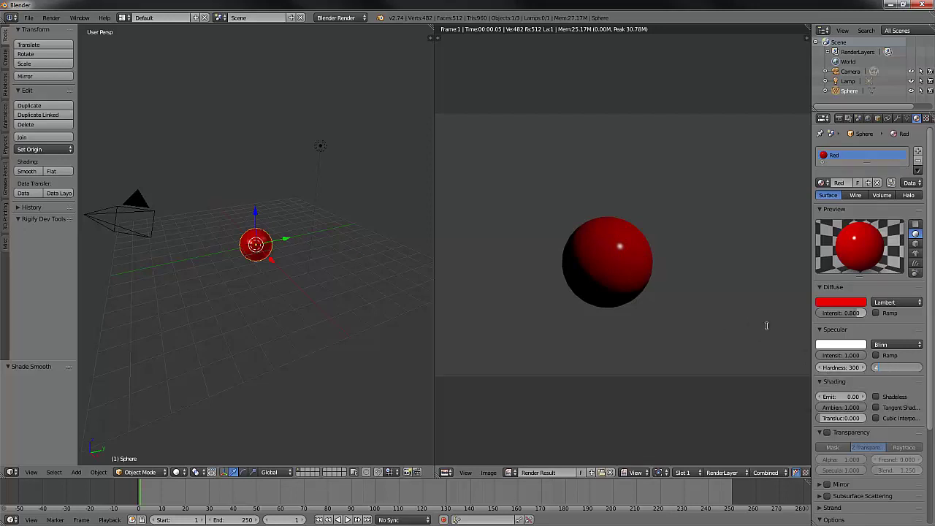
key(Escape)
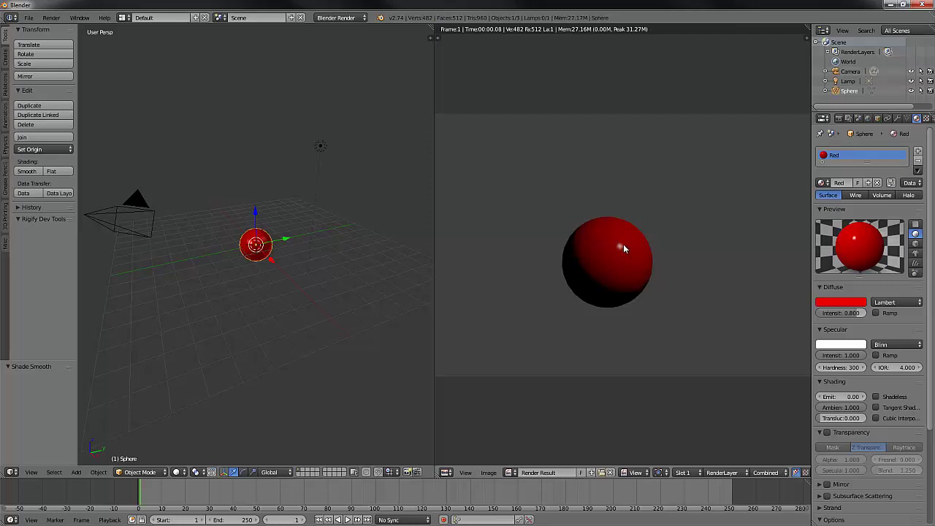
click(896, 368)
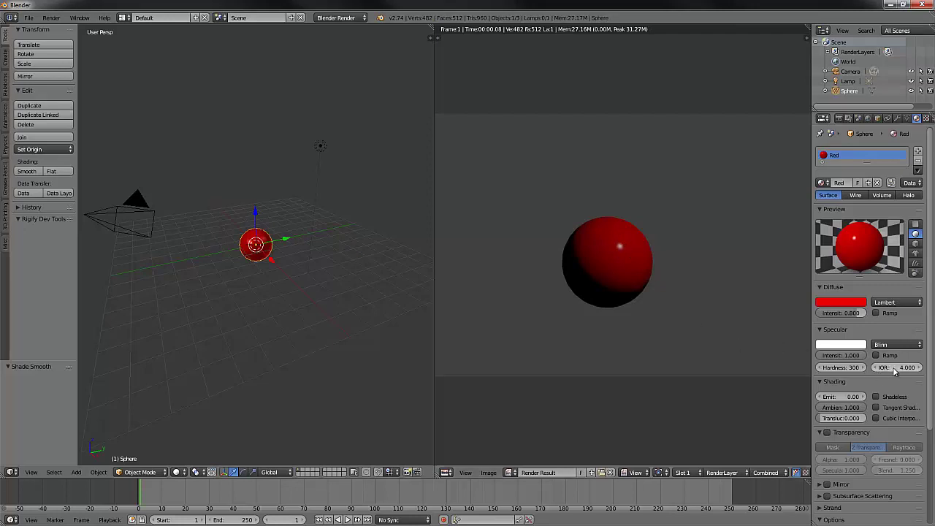
text(9)
key(Return)
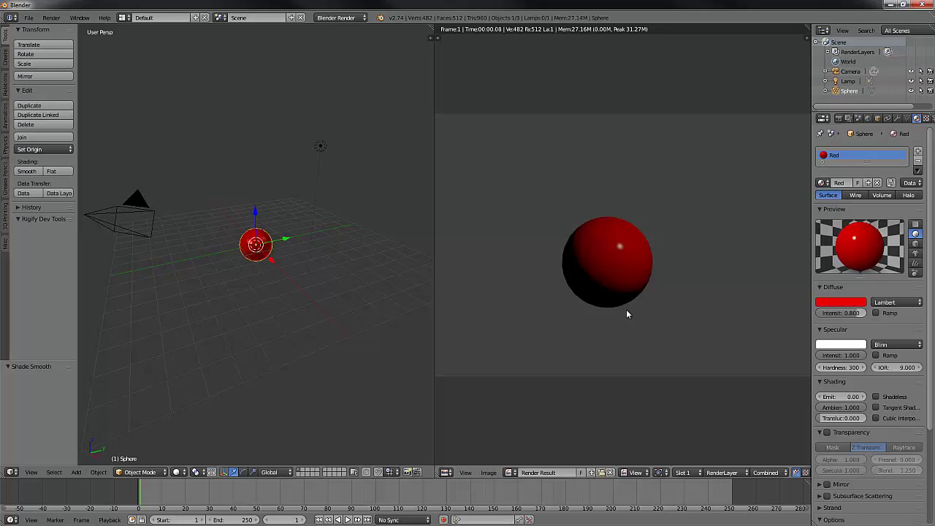
key(F12)
Step: Change the specular shader model to Toon and render the sphere
click(920, 345)
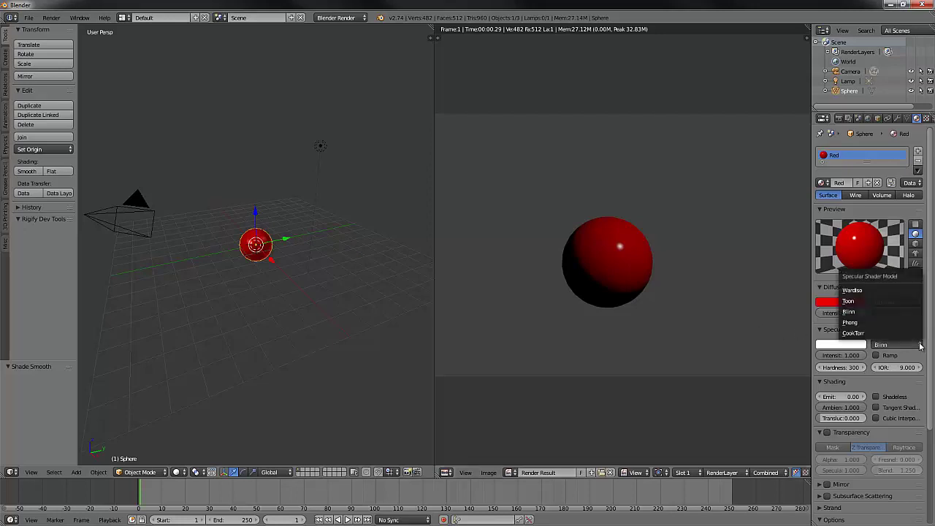
click(862, 300)
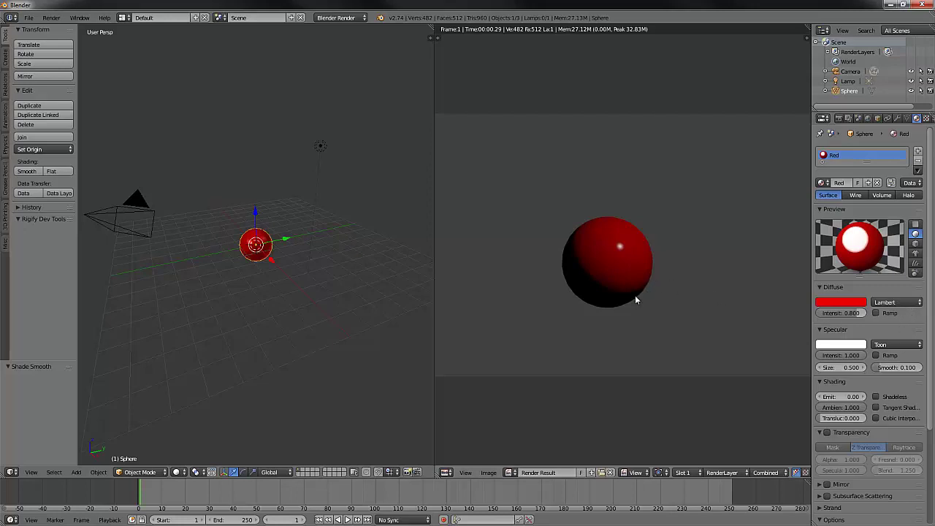
key(F12)
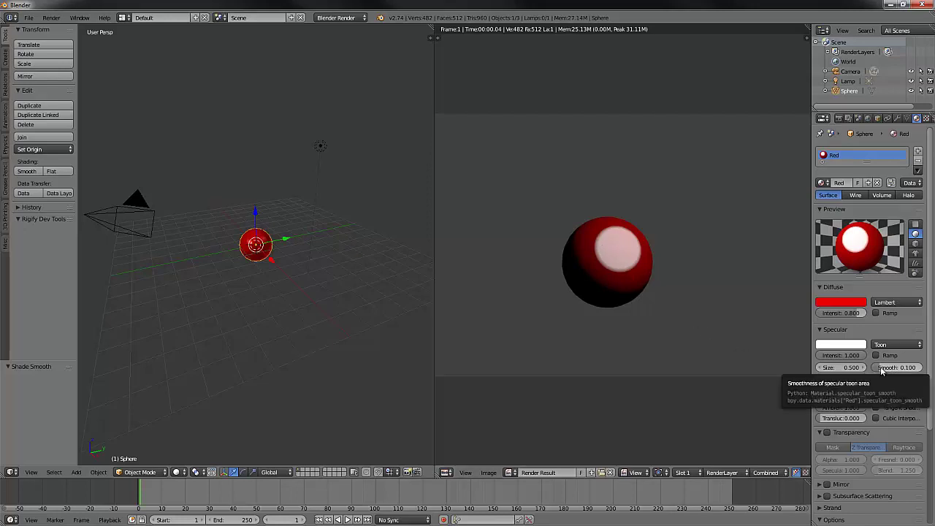
Step: Render the Toon specular highlight at a smoothness of about 0.471, and again at size 0 with smoothness about 0.347
drag(882, 371, 900, 372)
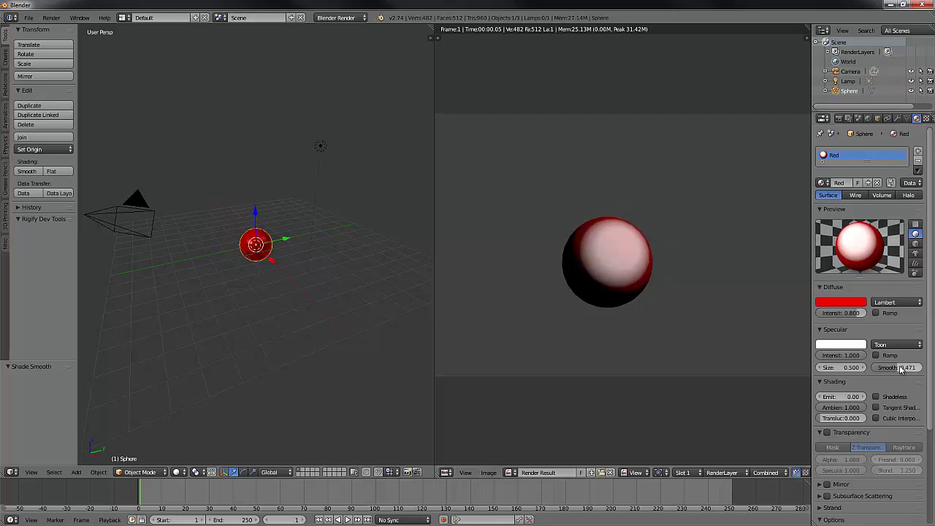
drag(906, 367, 843, 371)
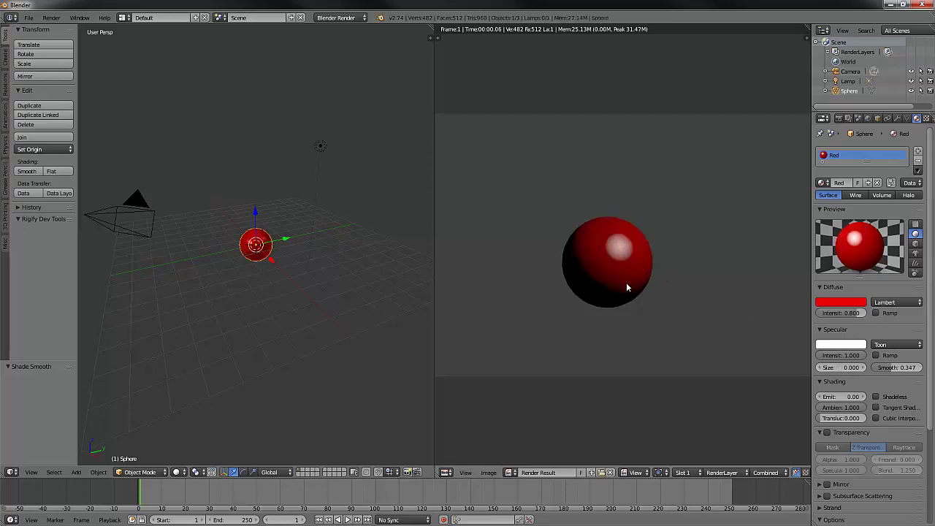
Step: Change the diffuse shader model to Toon with size 0.9 and smoothness 0, and render the sphere
click(904, 302)
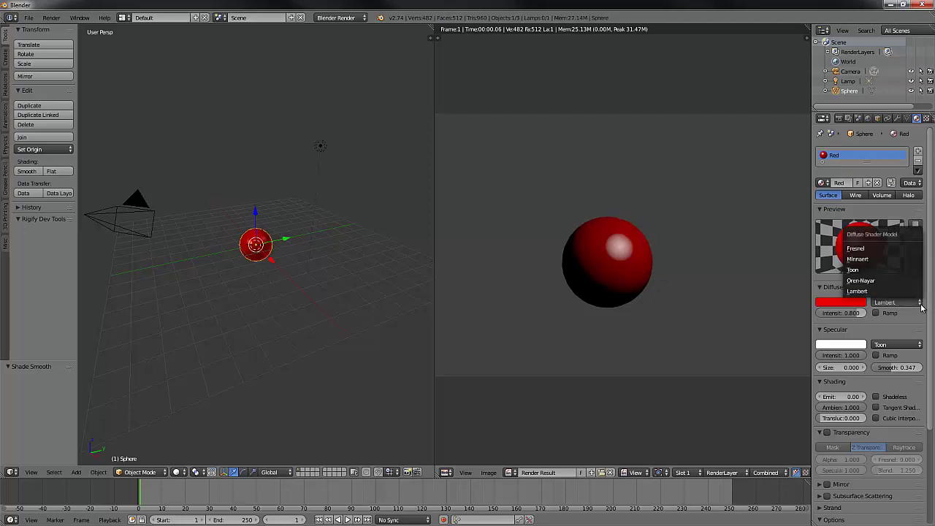
click(873, 270)
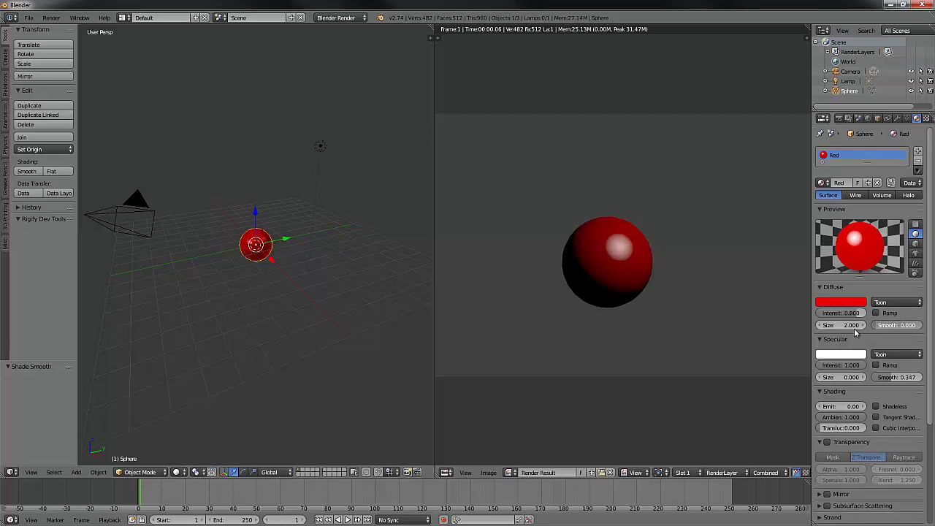
drag(854, 328, 846, 330)
key(F12)
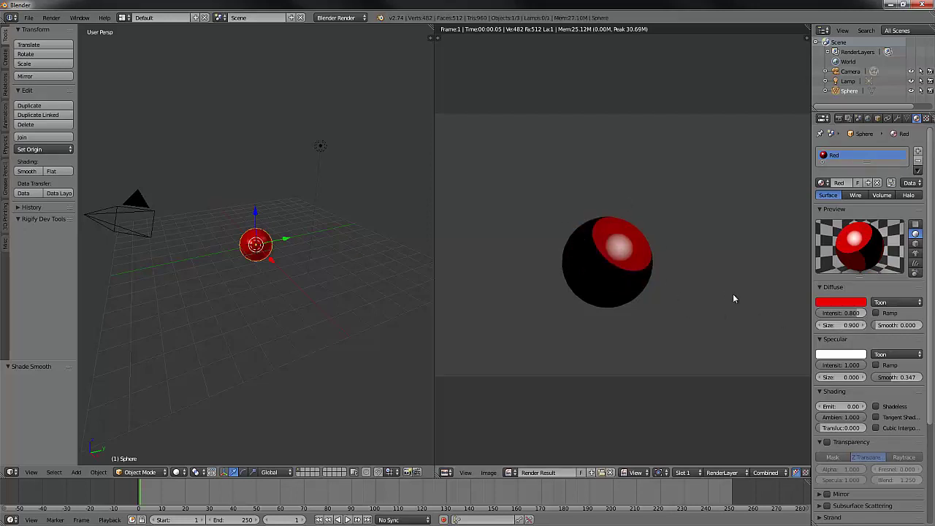
Step: Set the Toon diffuse size to 1.5 and render the sphere
drag(846, 327, 848, 327)
click(847, 326)
text(1.)
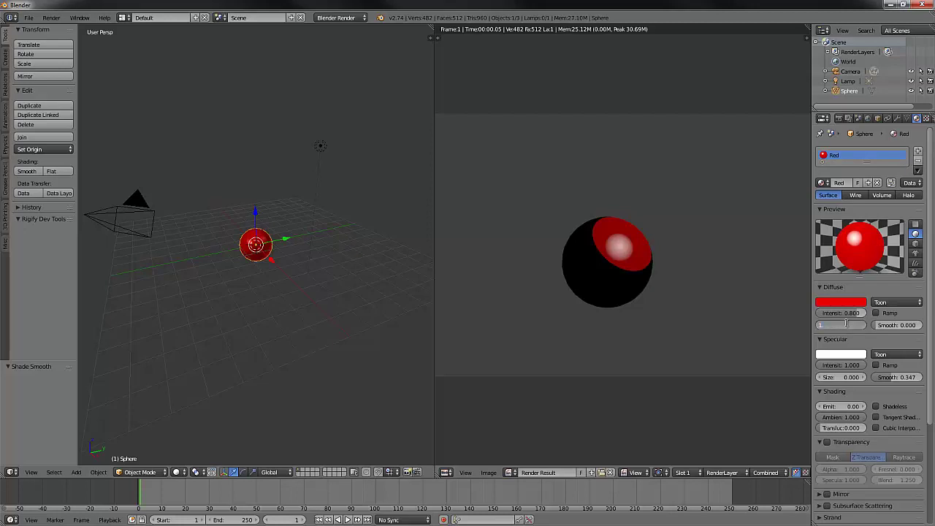
text(500)
key(Return)
key(F12)
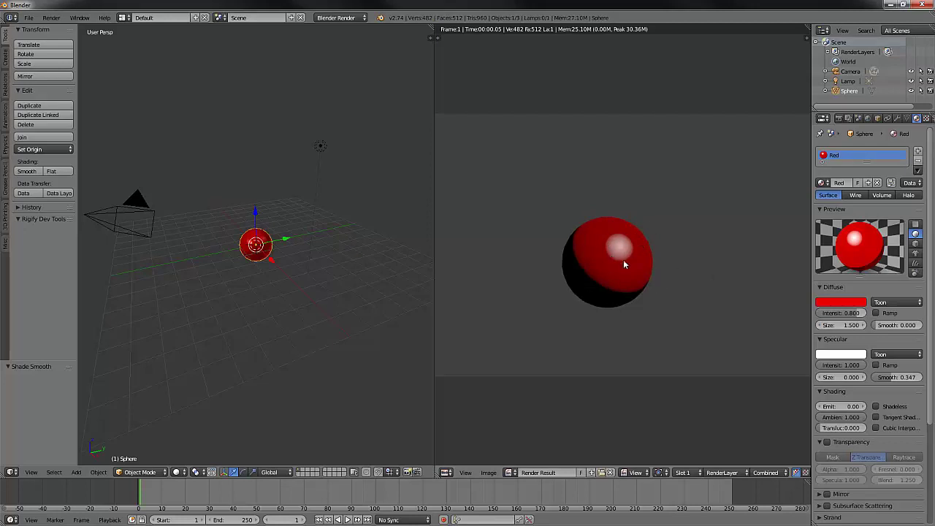
Step: Switch the diffuse shader model back to Lambert and the specular shader model to WardIso
click(897, 302)
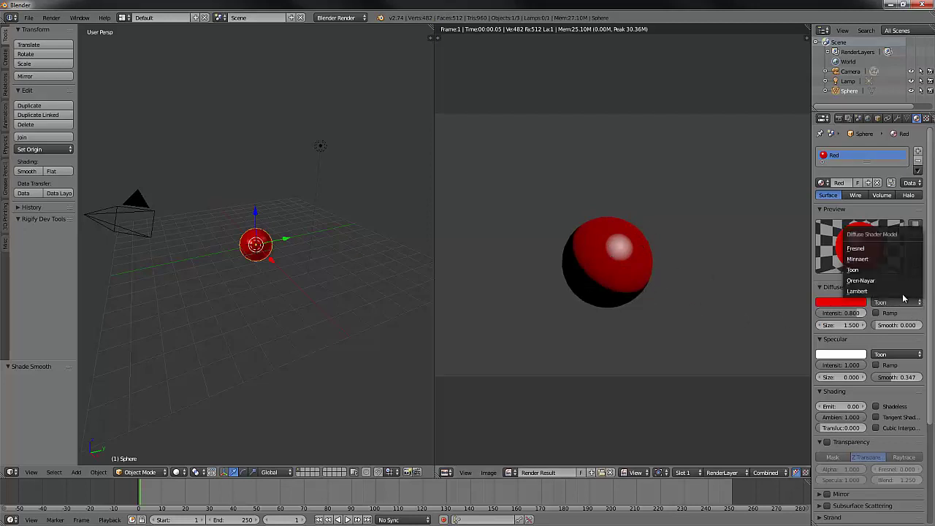
click(895, 291)
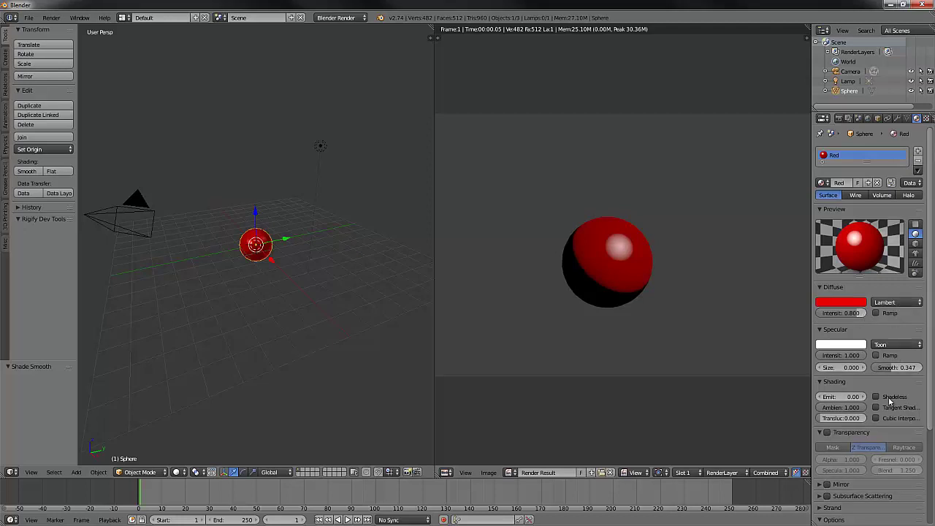
click(917, 345)
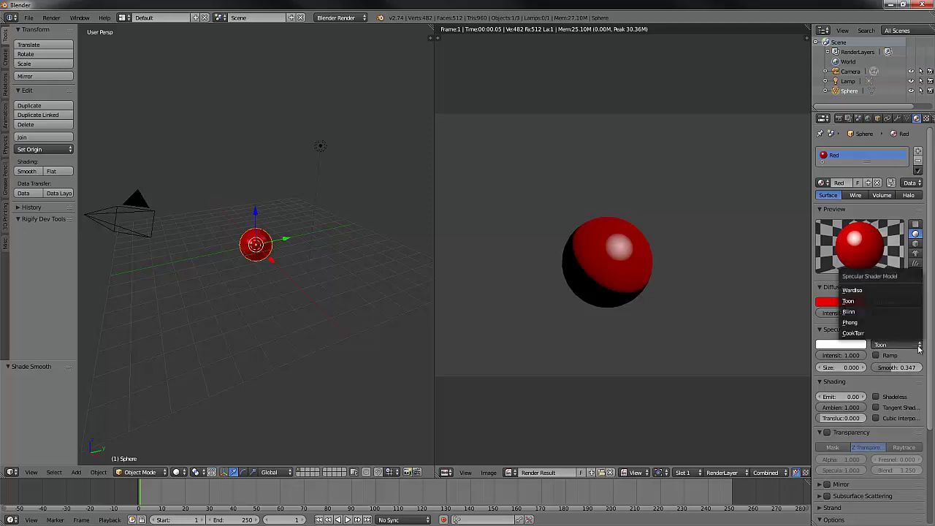
click(871, 290)
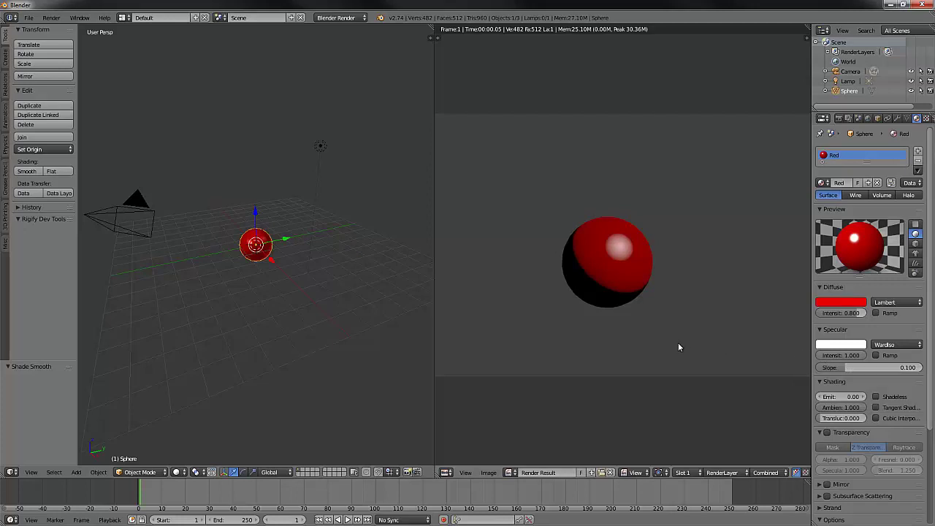
Step: Set the WardIso specular slope to 0.4 and render the sphere
click(857, 368)
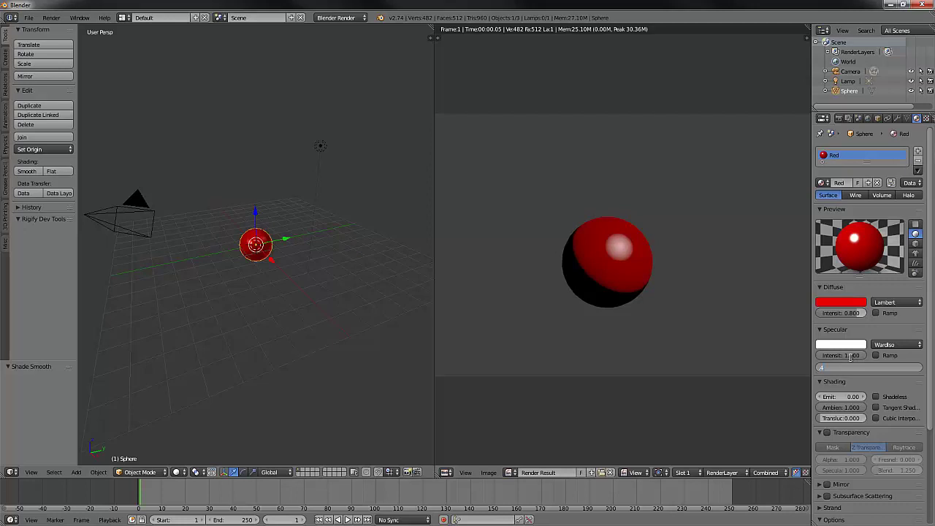
key(Return)
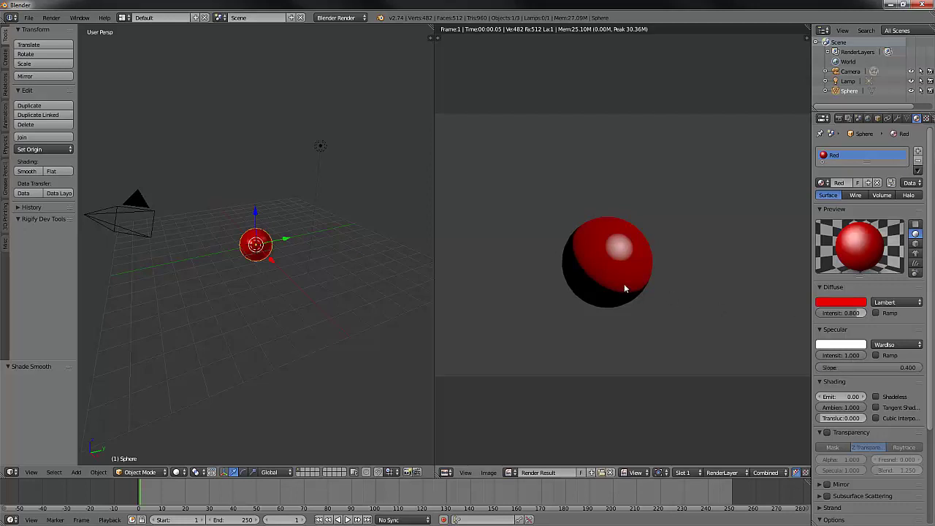
key(F12)
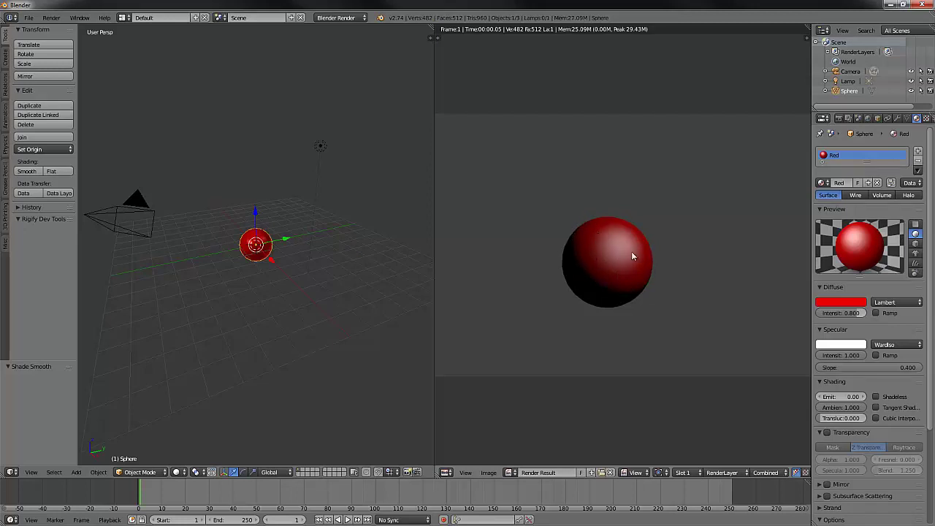
Step: Set the WardIso specular slope back to 0.1 and render the sphere
click(861, 365)
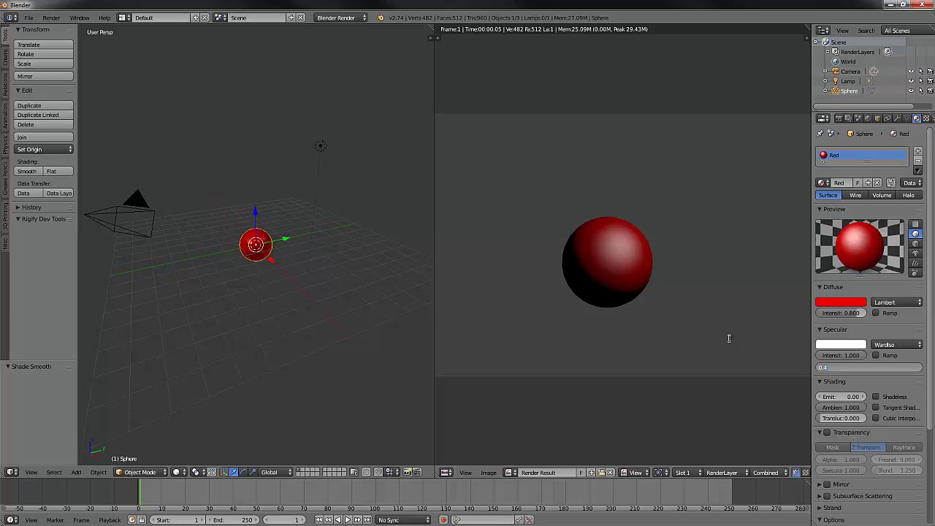
key(BackSpace)
key(Return)
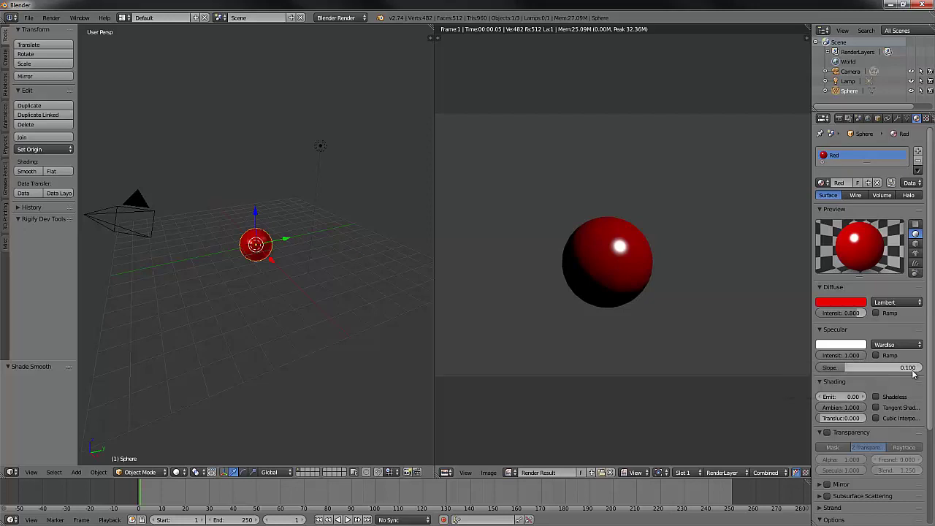
Step: Change the specular shader model back to CookTorr with intensity 0.5 and hardness 50, and render the sphere
click(892, 344)
click(889, 334)
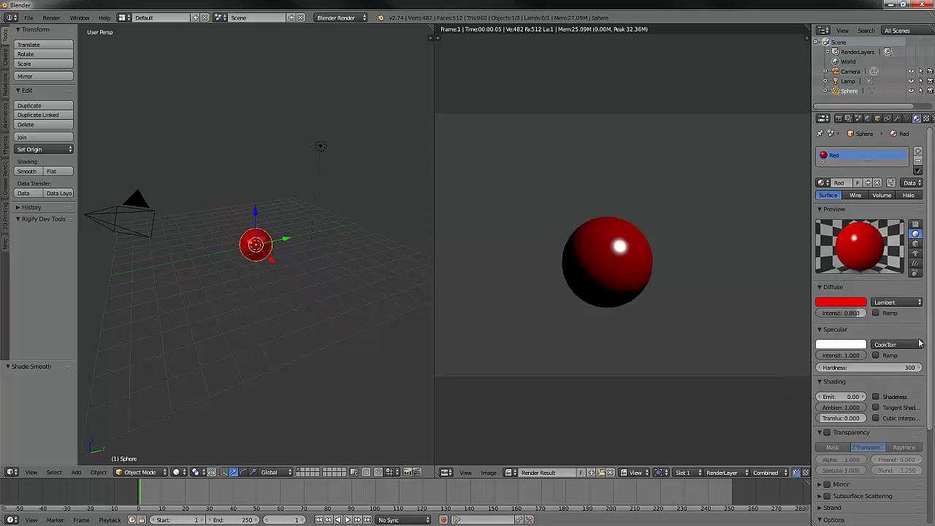
click(851, 356)
key(Escape)
click(869, 368)
text(50)
key(Return)
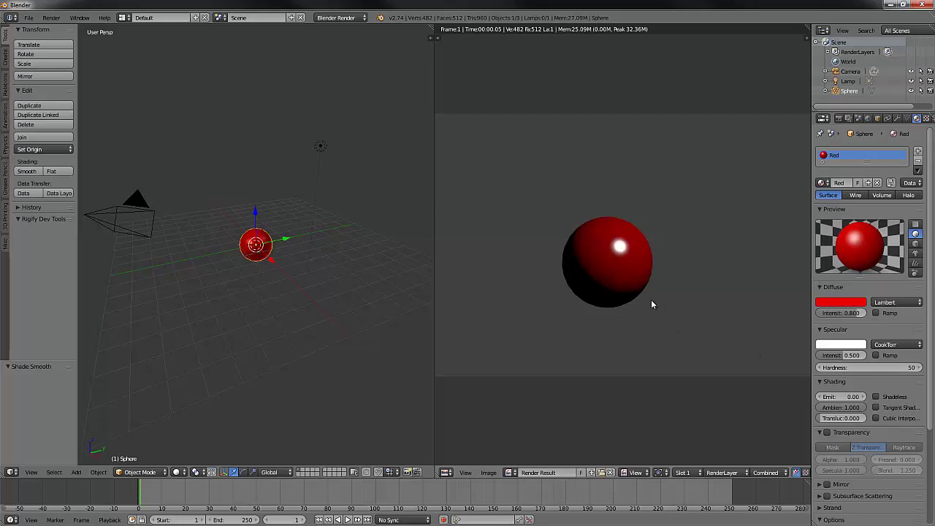
key(F12)
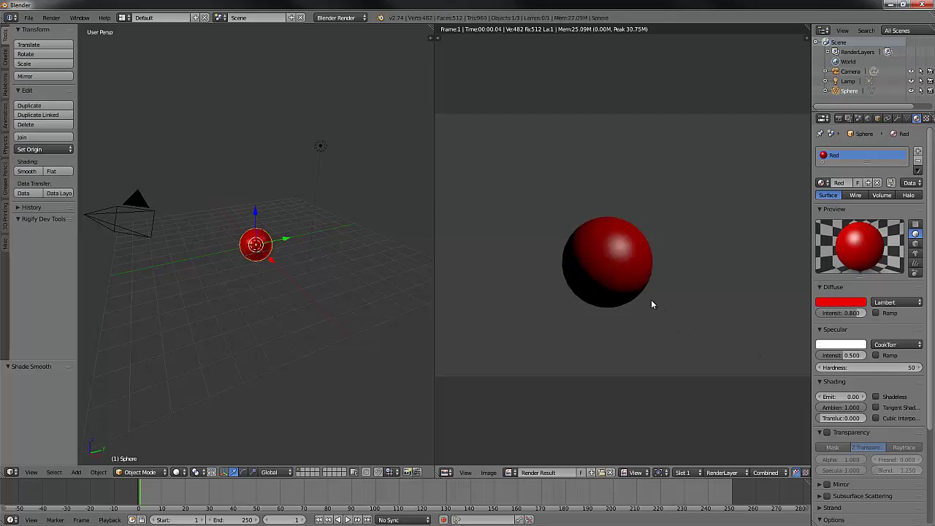
Step: Render the sphere with the material's Shadeless option on, and turn the option off again
click(876, 398)
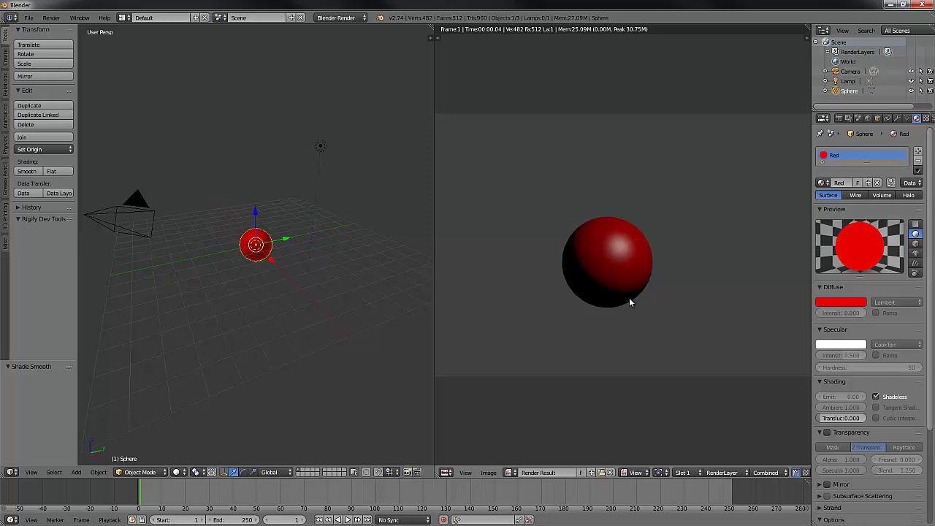
key(F12)
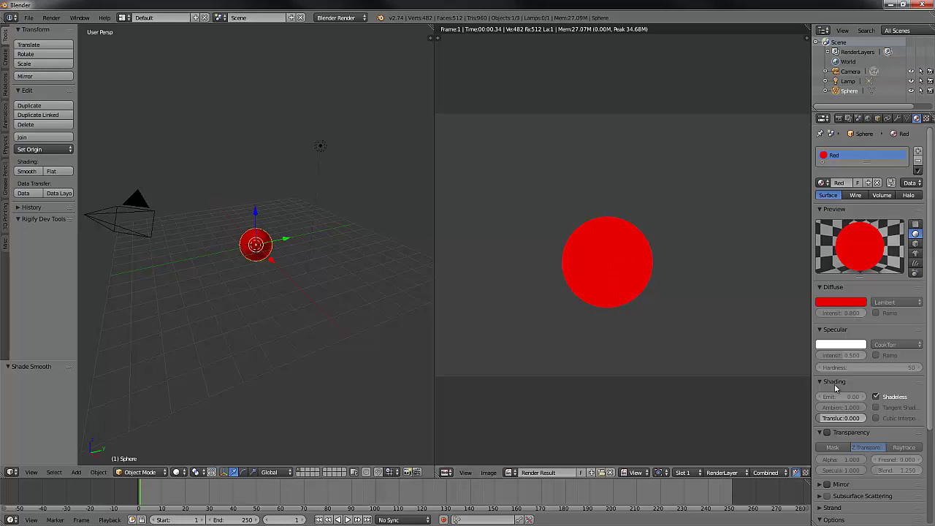
click(876, 398)
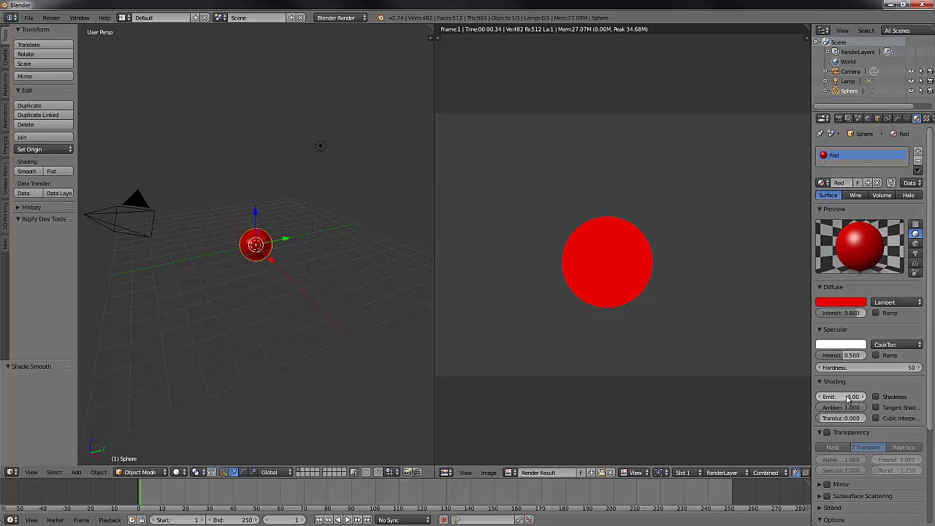
Step: Set the material's shading Emit value to 1
click(844, 398)
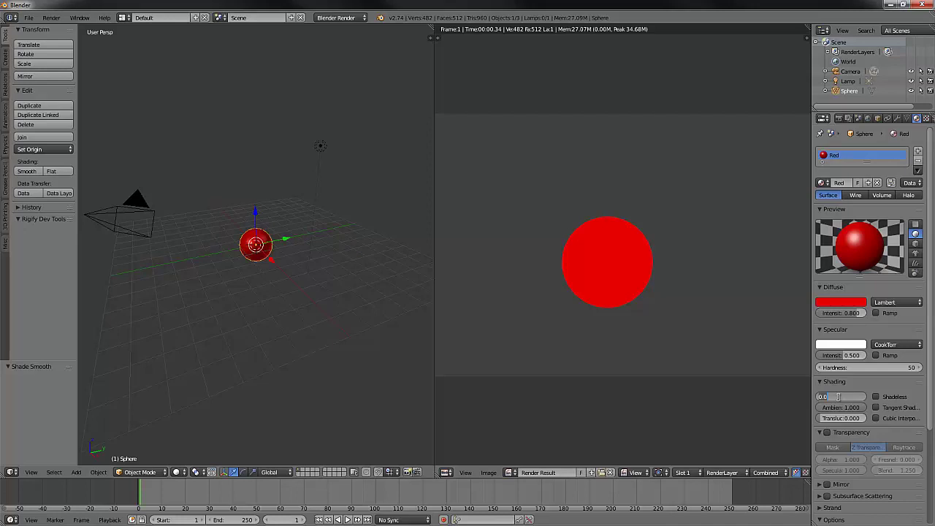
text(1)
key(Return)
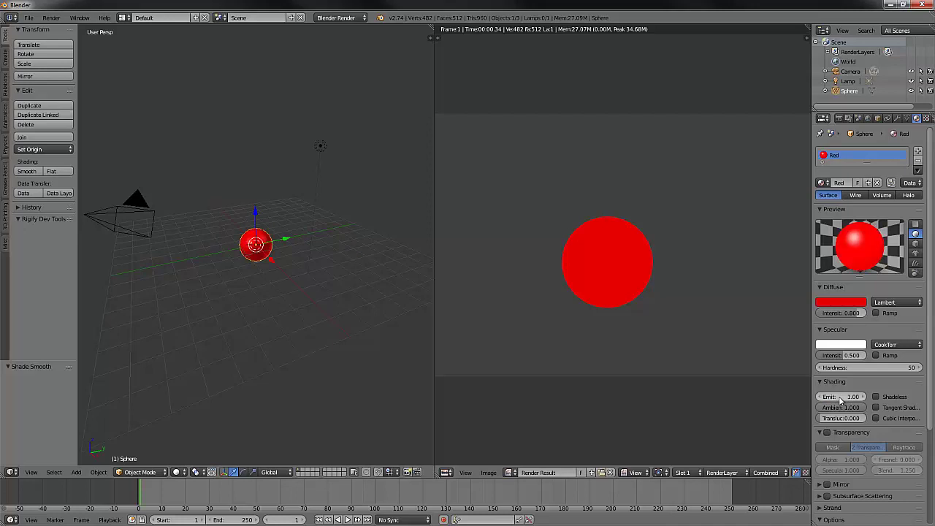